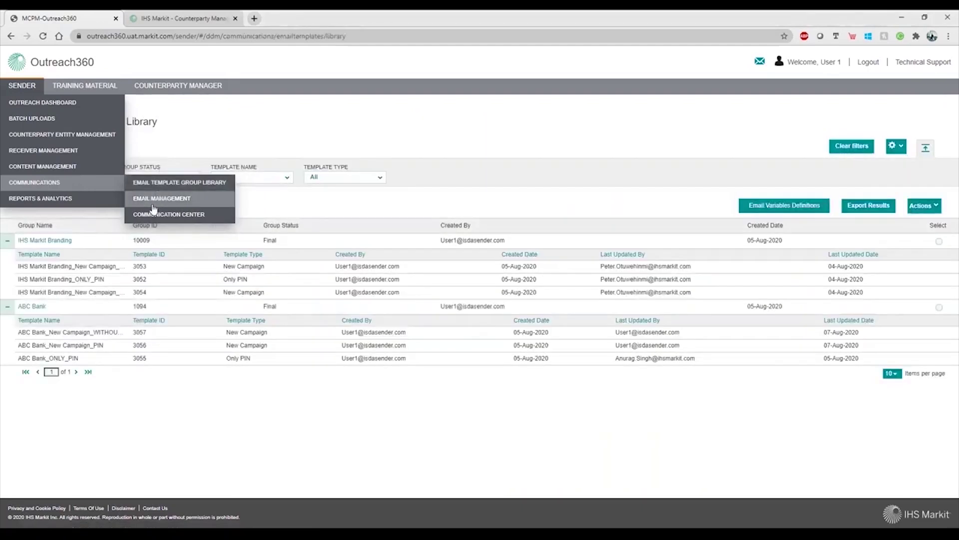
Open the ABC Bank_New Campaign_PIN template from the ABC Bank group
left_click(32, 306)
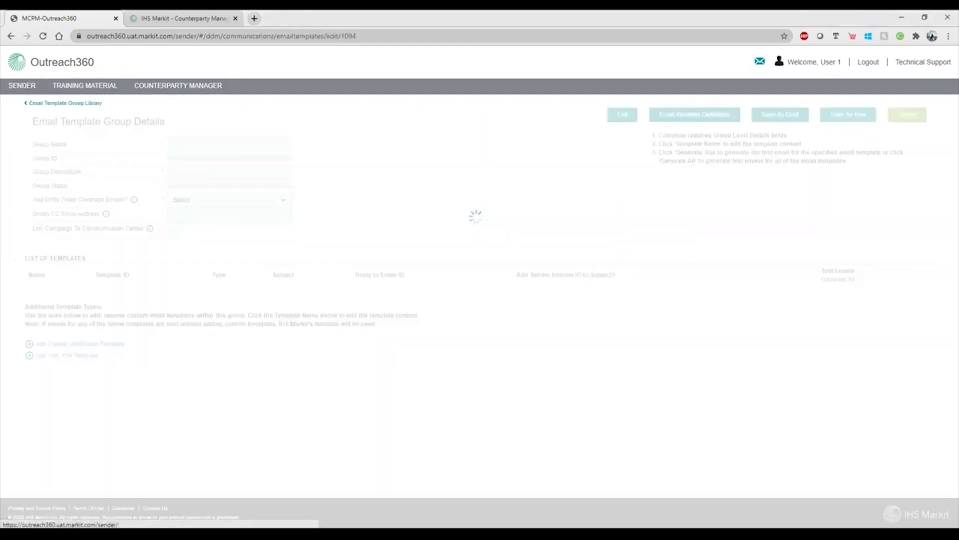
left_click(101, 336)
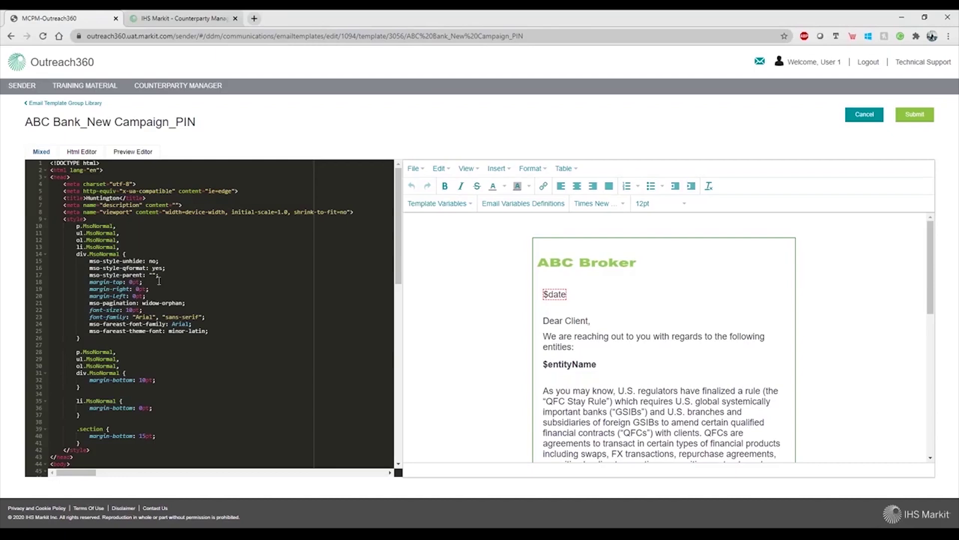
scroll(666, 381, "down", 1)
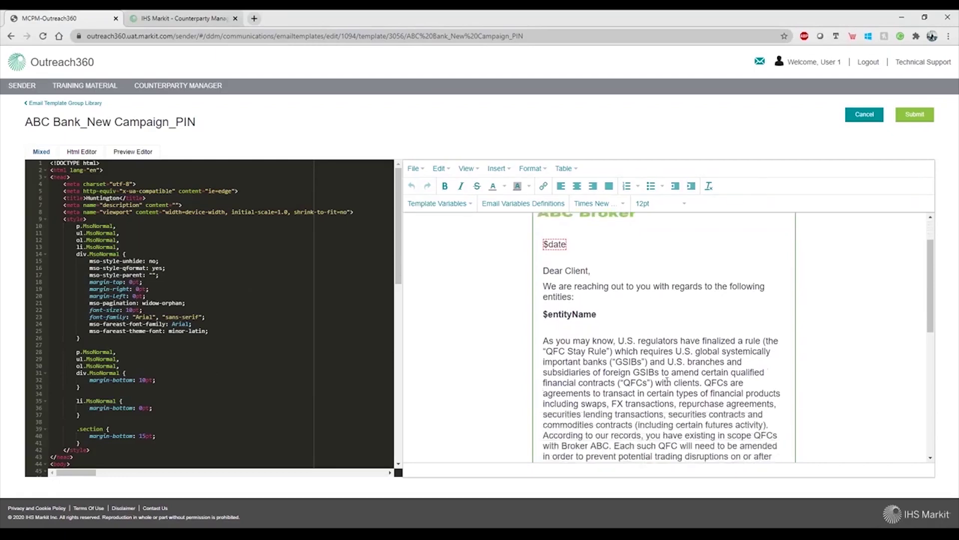
scroll(667, 381, "up", 1)
Highlight the $entityName placeholder and scroll through the QFC Stay letter body
left_click_drag(597, 364, 542, 363)
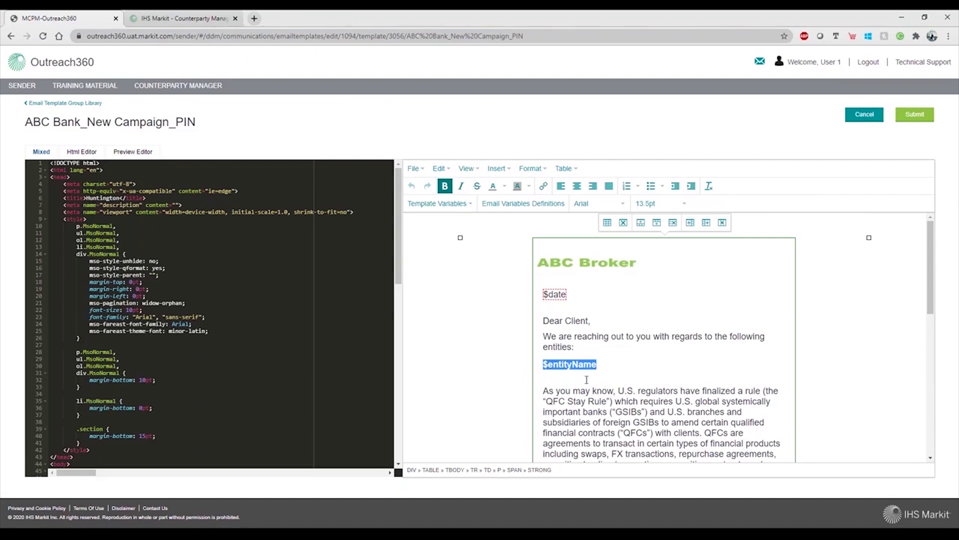
scroll(617, 362, "down", 6)
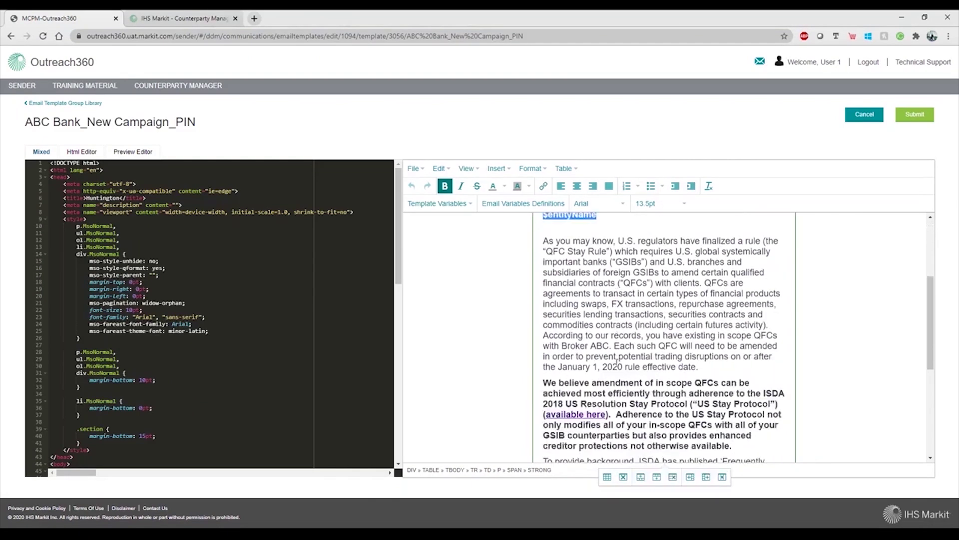
scroll(617, 362, "down", 1)
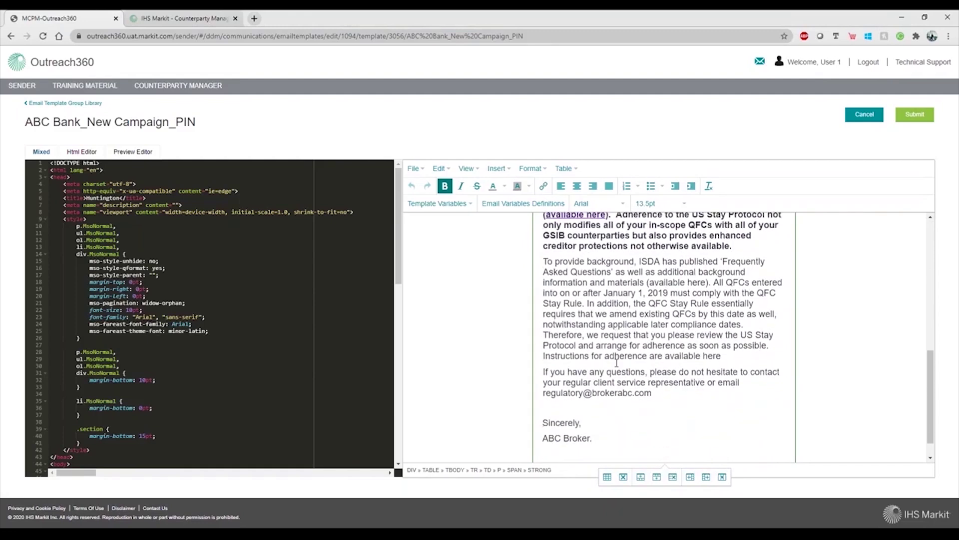
scroll(617, 363, "up", 2)
scroll(617, 362, "up", 4)
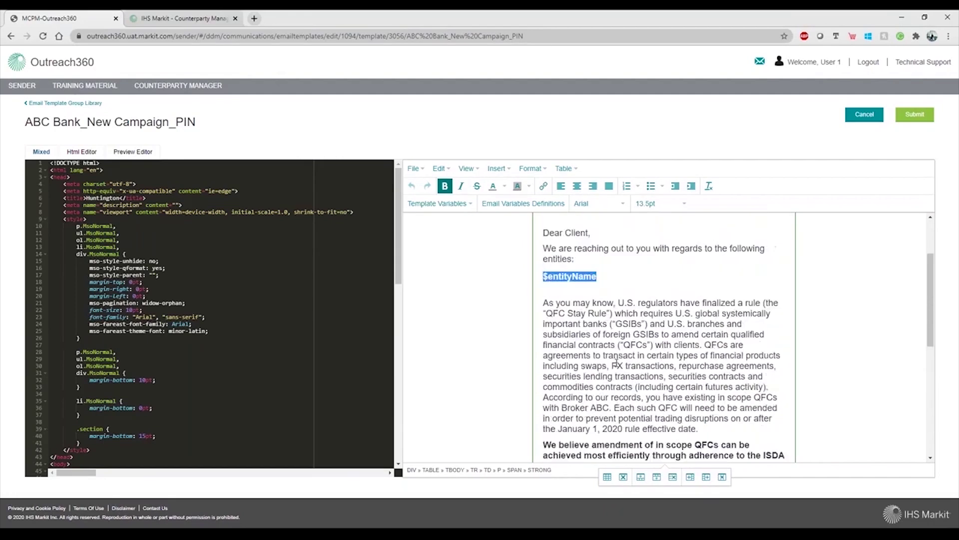
scroll(616, 362, "down", 1)
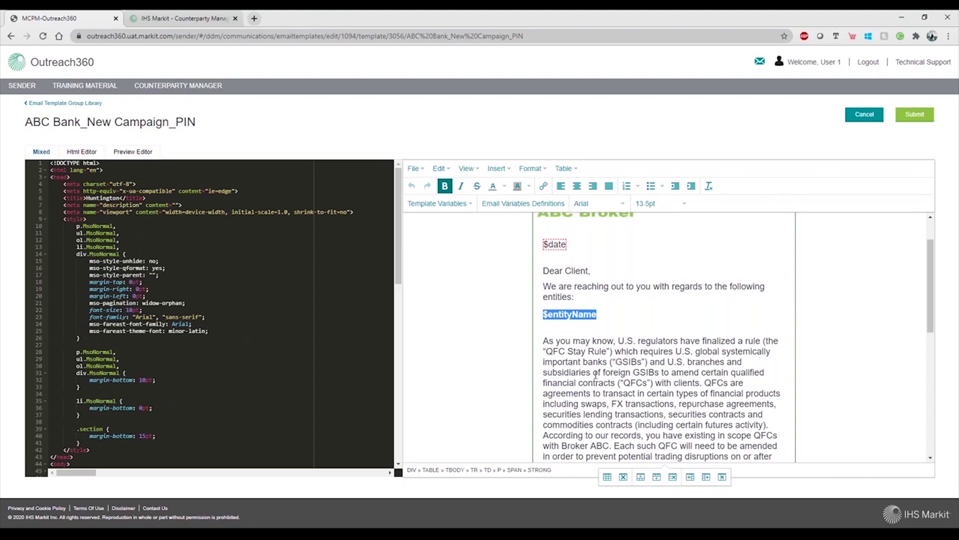
Return to the template library and open the ISDA 2020 Fallbacks Protocol Outreach campaign from the Outreach Dashboard
left_click(40, 104)
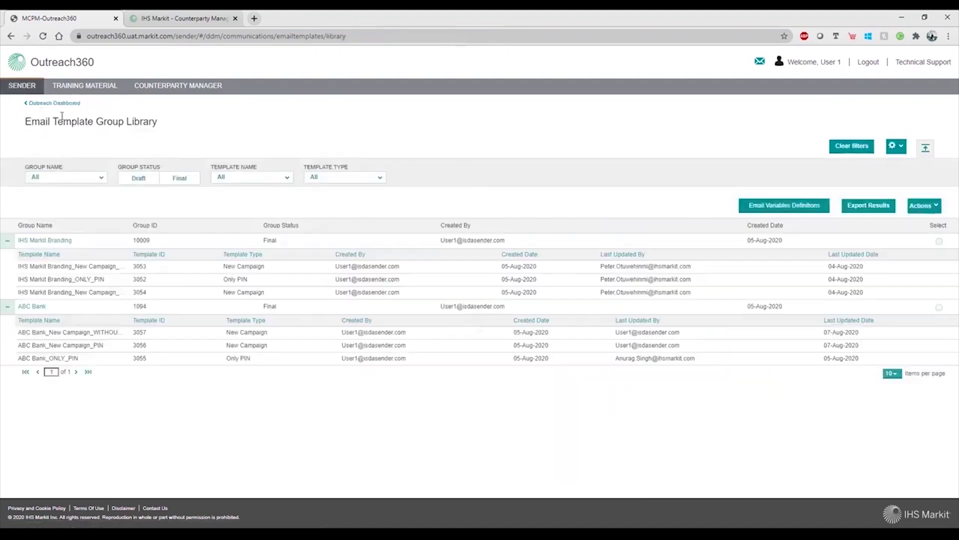
mouse_move(22, 86)
left_click(35, 103)
mouse_move(94, 169)
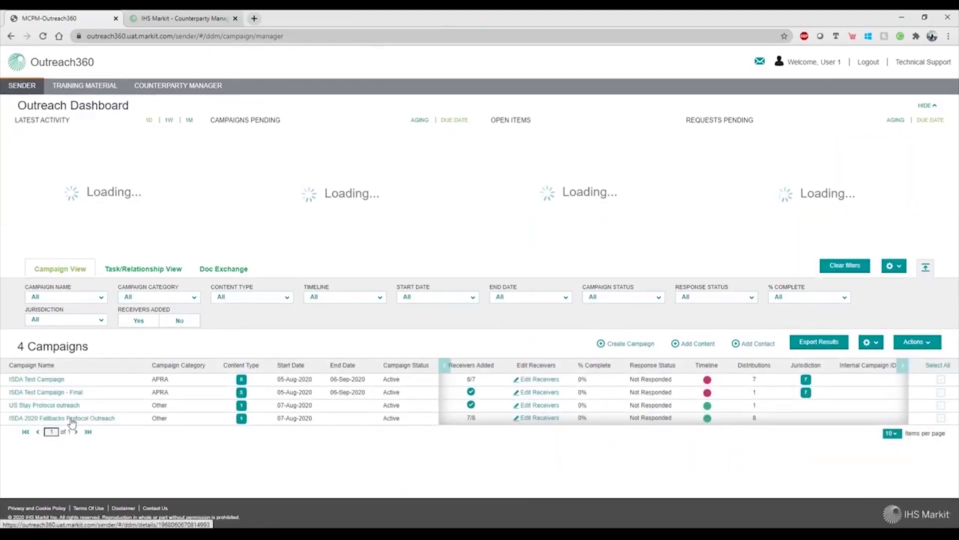
left_click(62, 418)
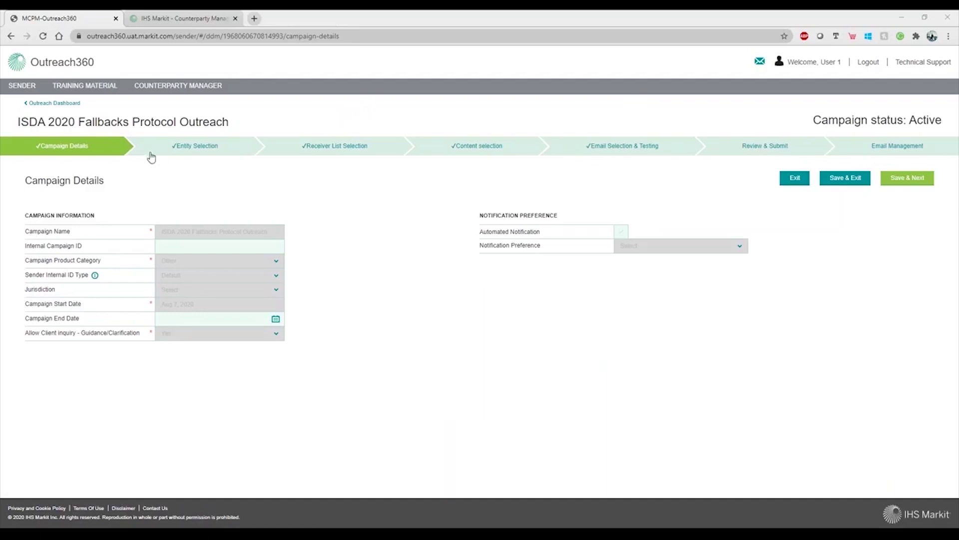
Move through the Entity, Receiver List, Content and Email Selection & Testing stages to Email Management
left_click(211, 149)
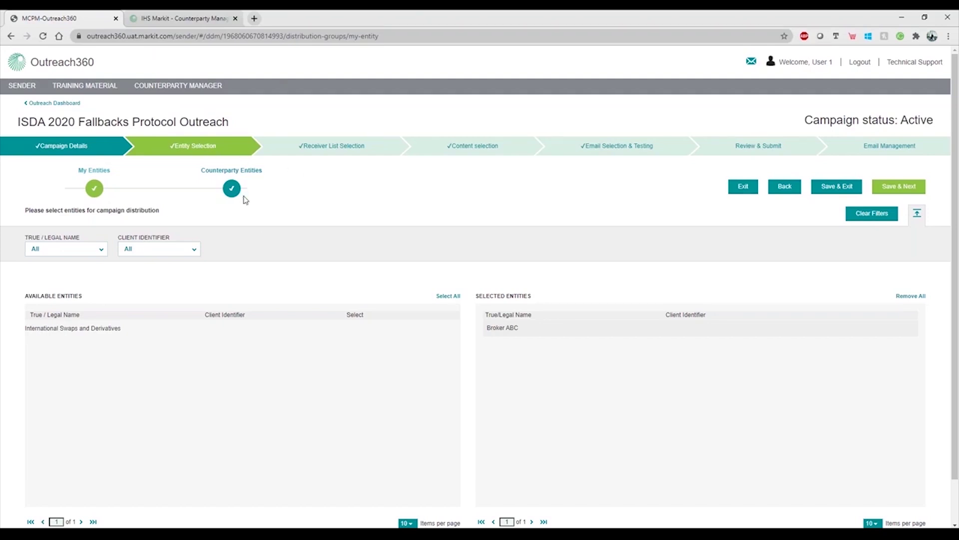
left_click(350, 155)
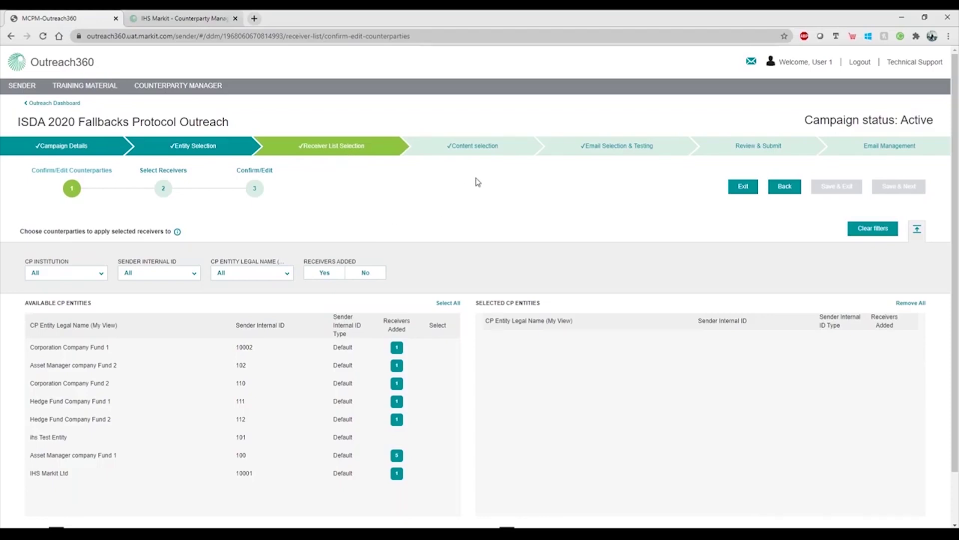
left_click(506, 153)
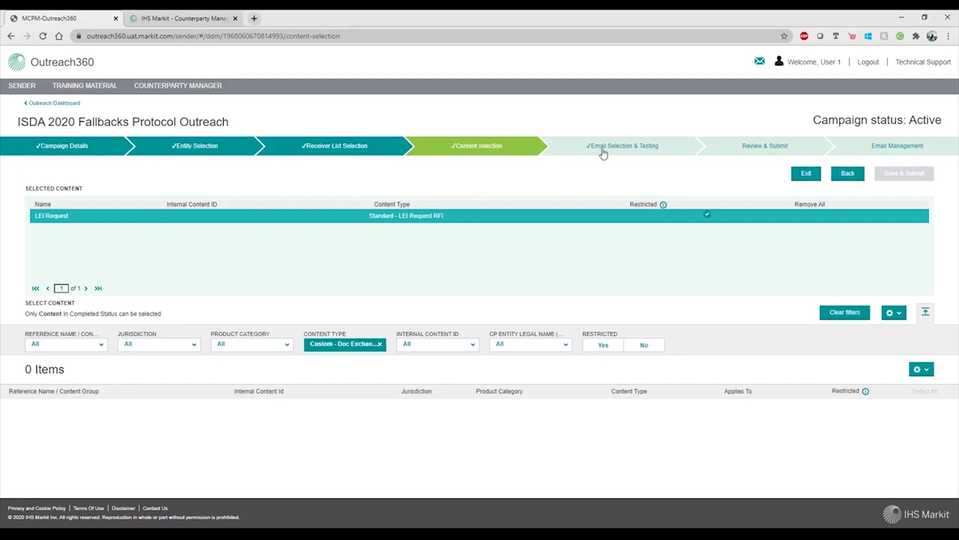
left_click(634, 150)
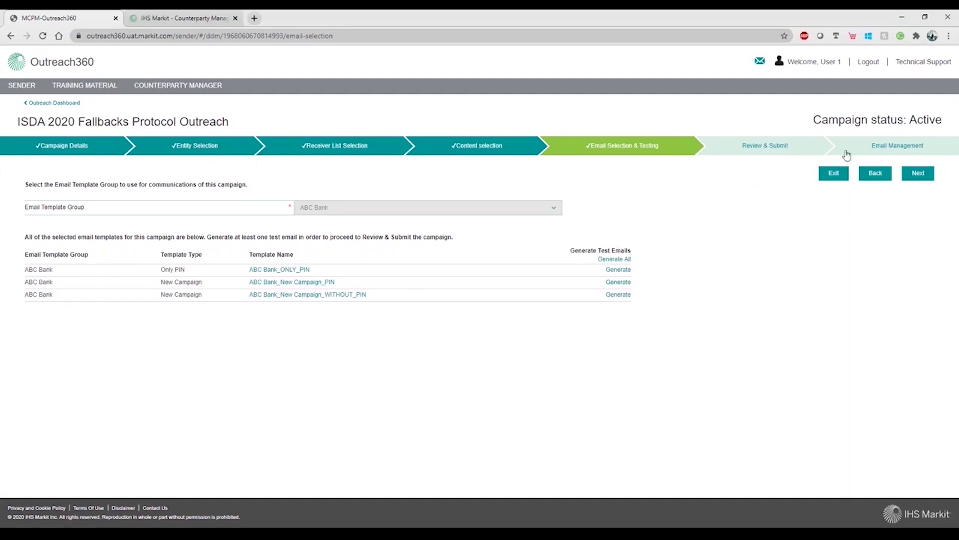
left_click(876, 150)
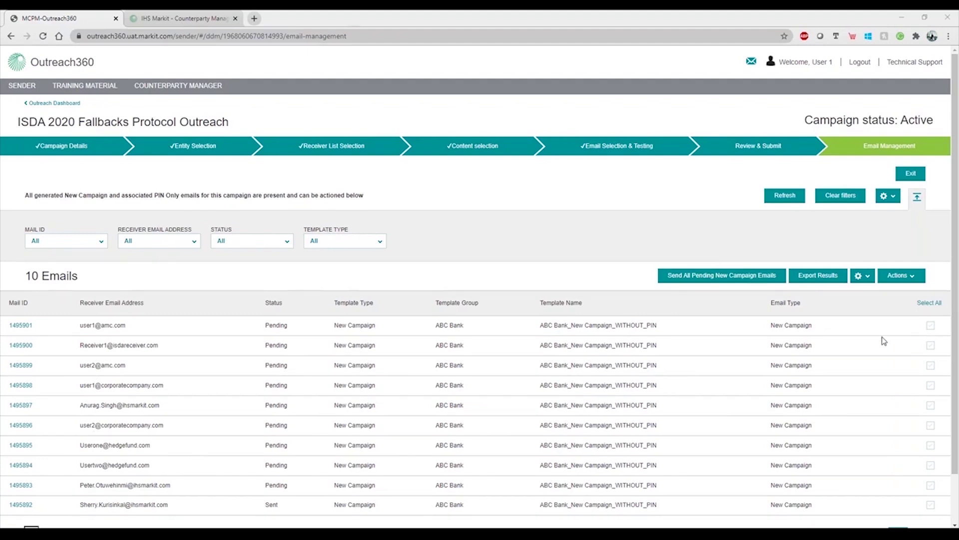
Preview email 1495901, then select it for sending
left_click(20, 325)
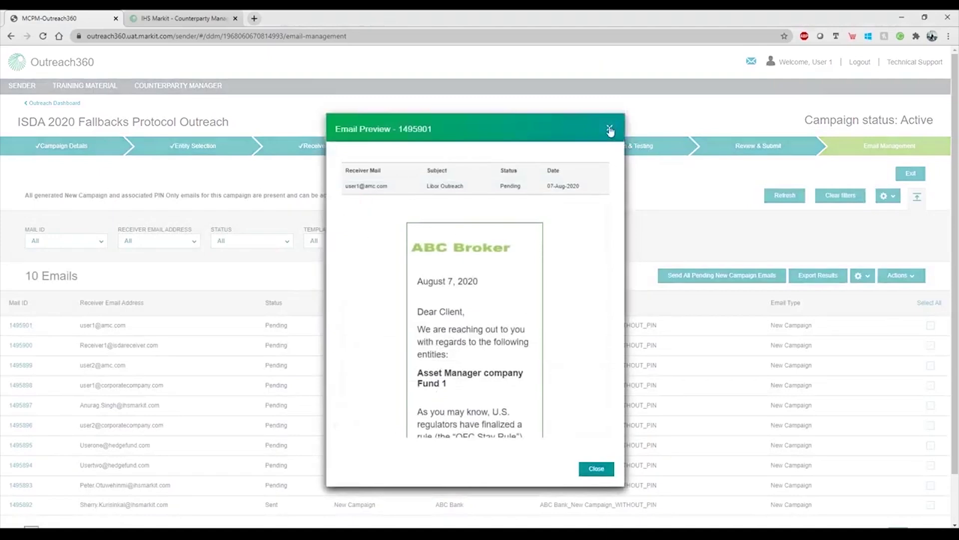
left_click(610, 128)
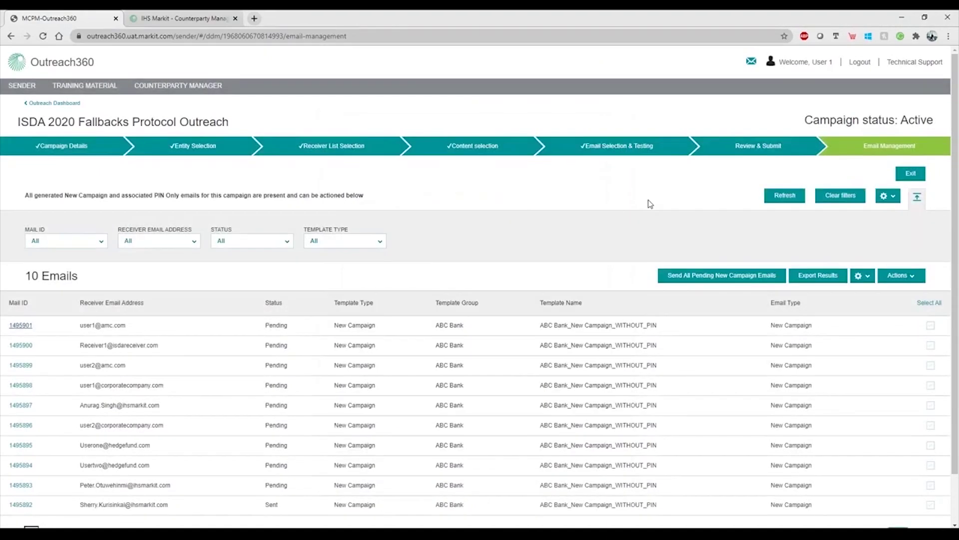
left_click(931, 325)
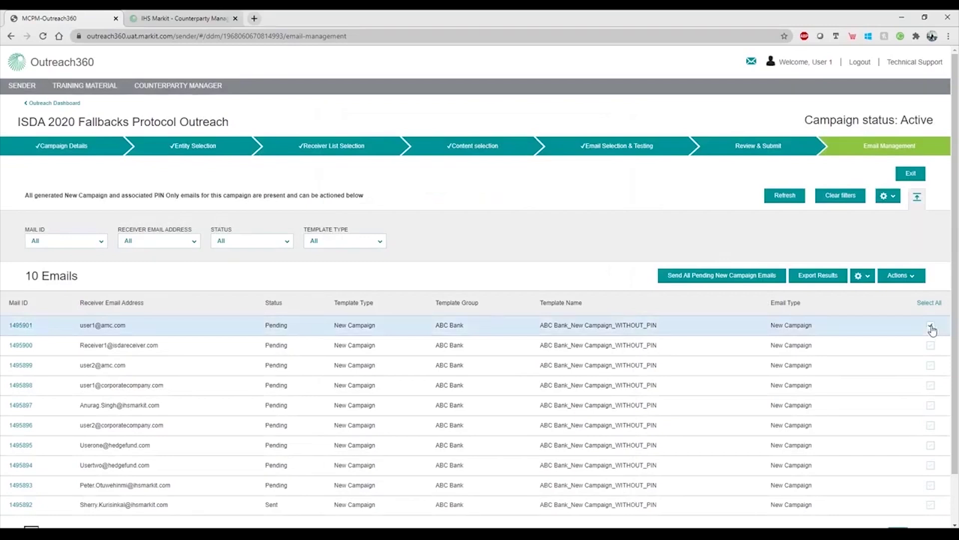
Send the selected pending email, downloading its details file before submitting
left_click(899, 275)
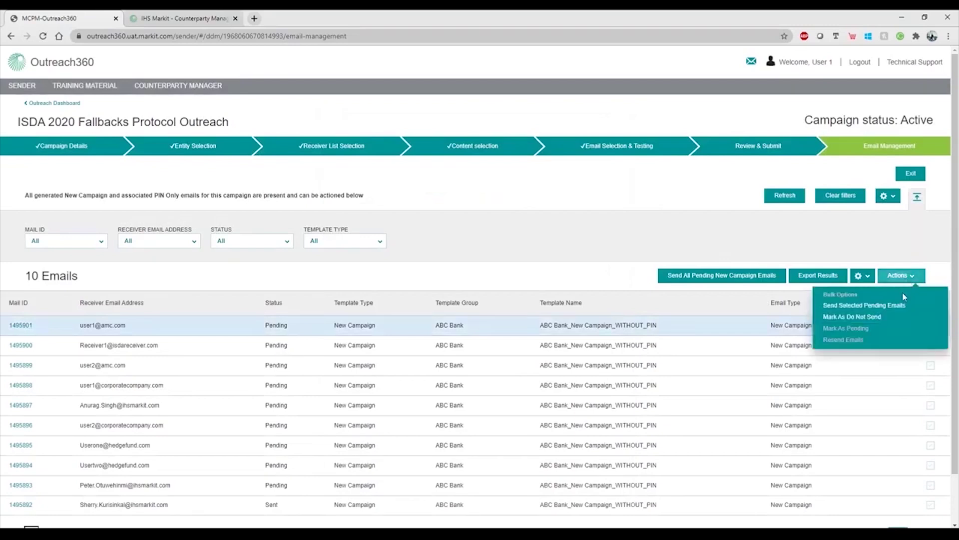
left_click(872, 305)
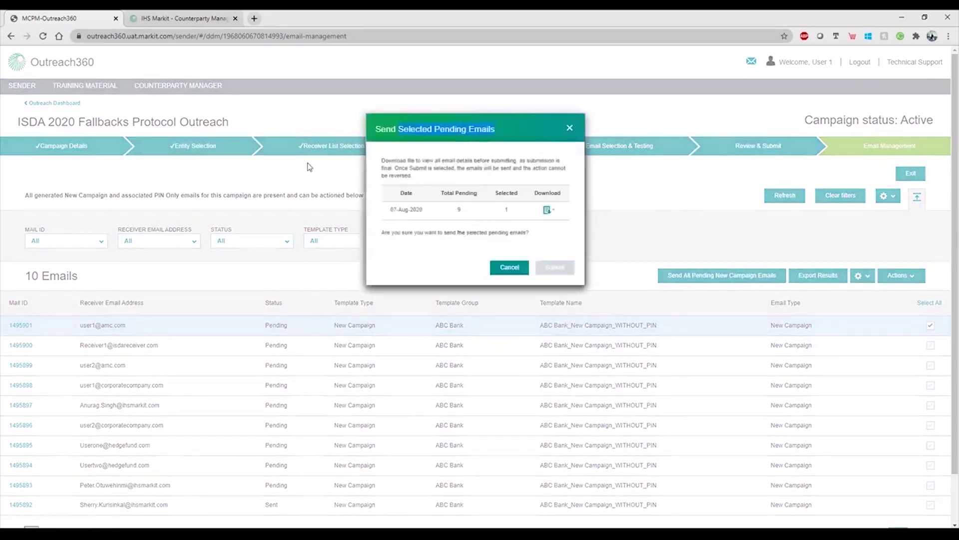
left_click_drag(309, 167, 213, 175)
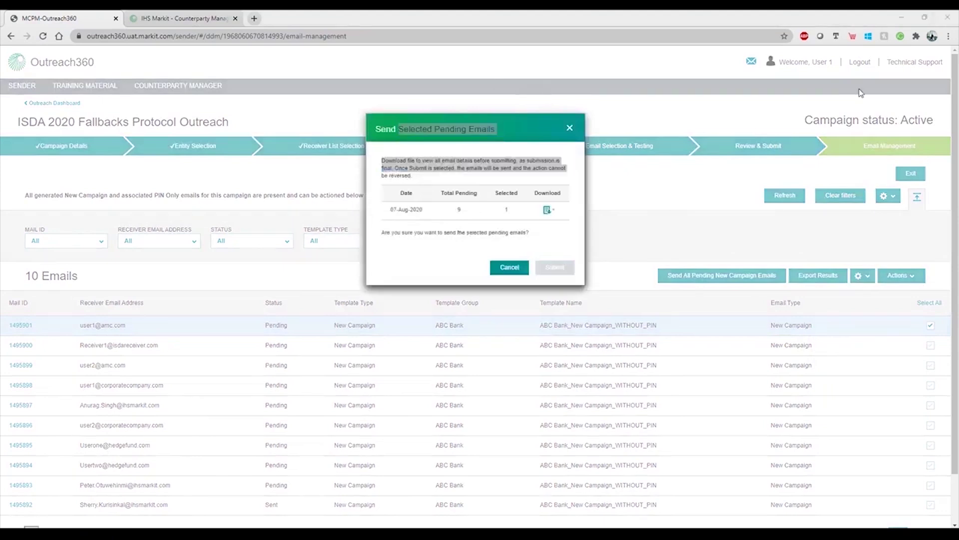
left_click(547, 209)
left_click(555, 268)
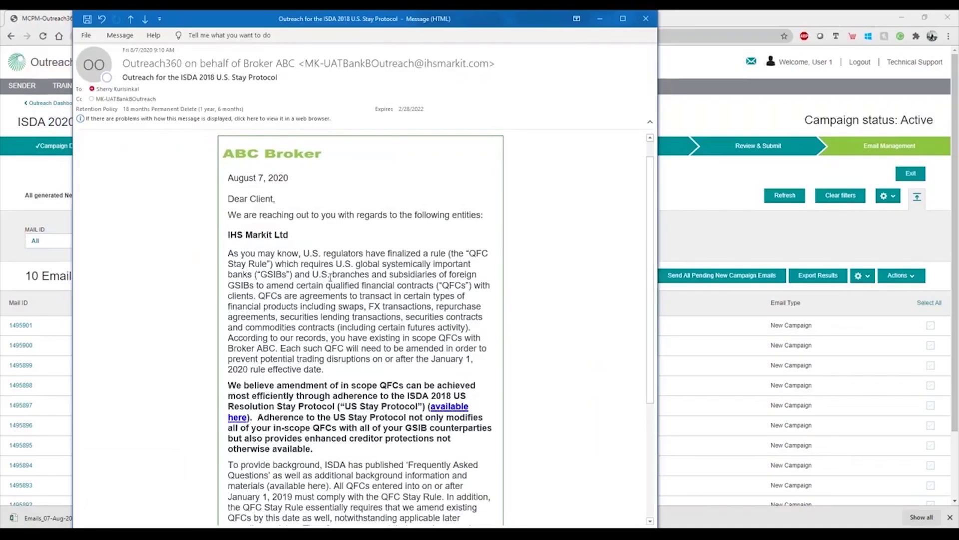
Bring up the received Outlook message, widen it, and highlight the entity name IHS Markit Ltd
left_click(156, 509)
left_click_drag(656, 313, 764, 315)
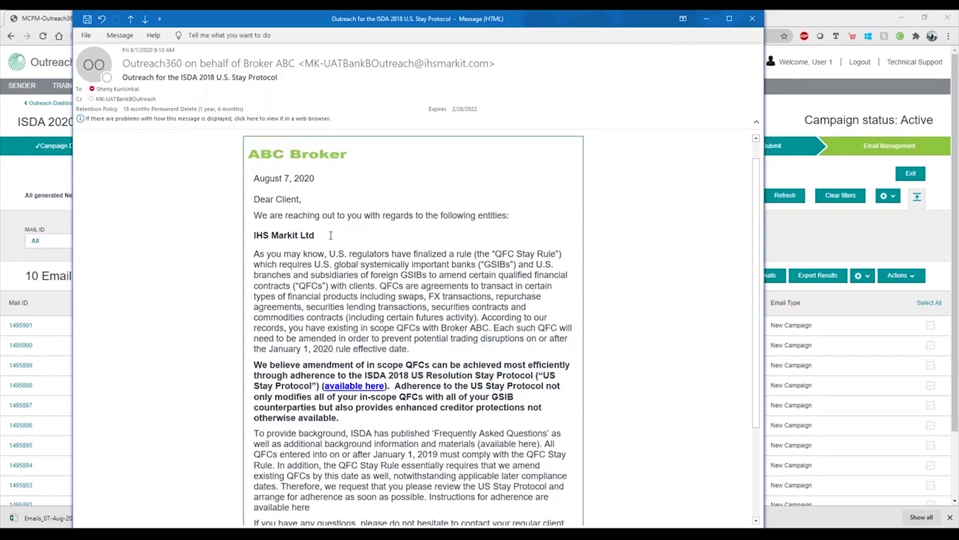
left_click_drag(330, 235, 253, 235)
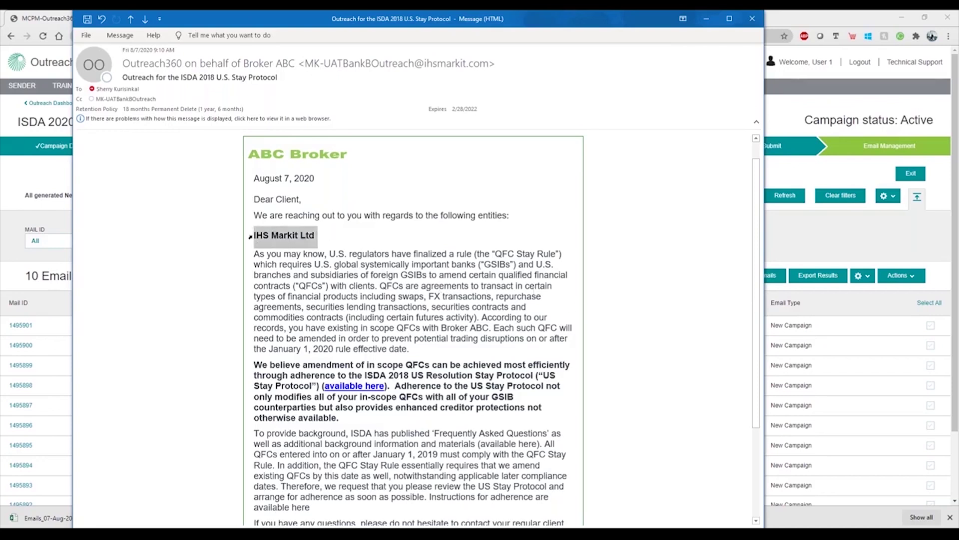
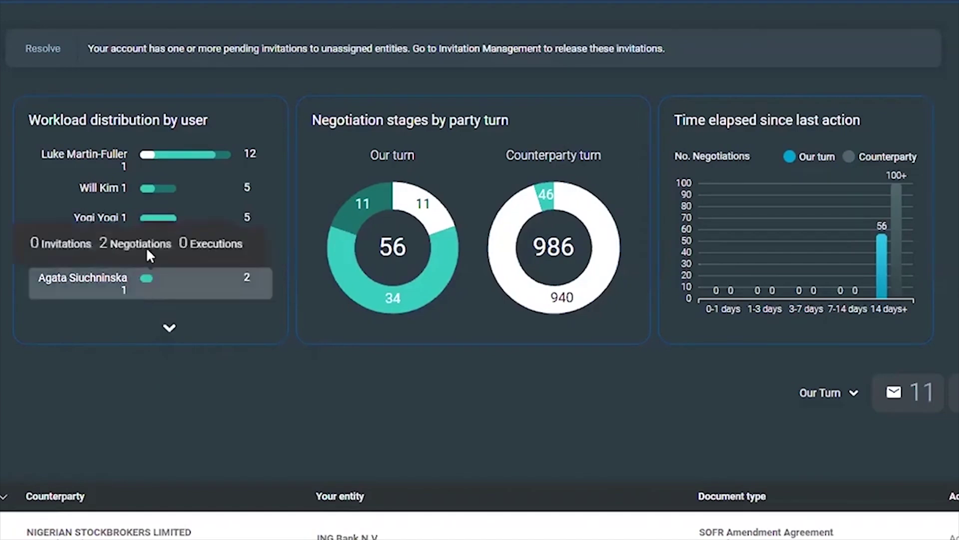
mouse_move(145, 224)
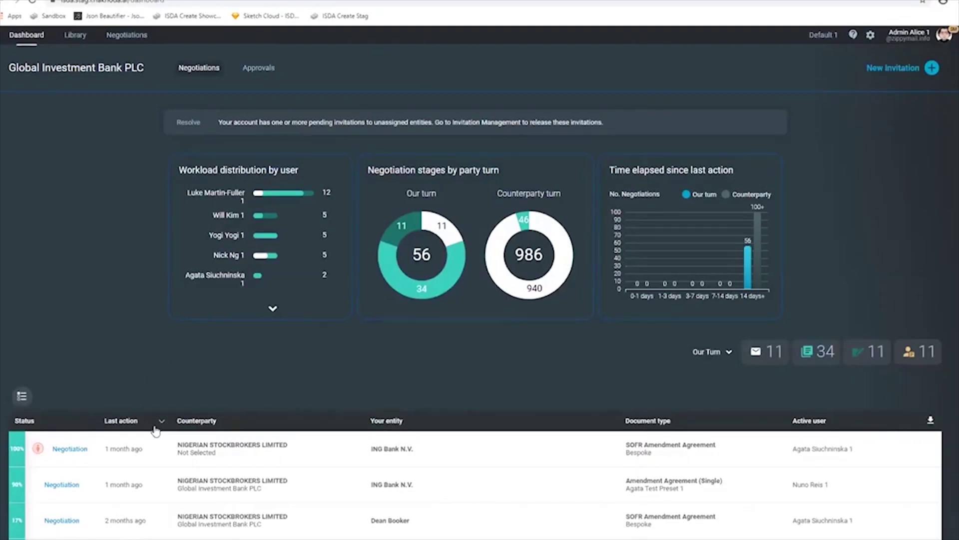
scroll(95, 430, "down", 2)
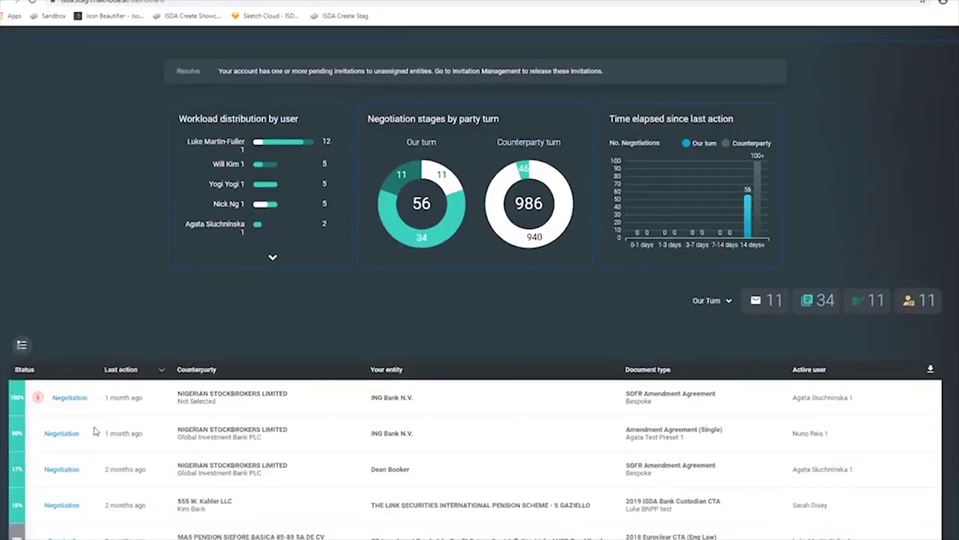
scroll(105, 424, "up", 2)
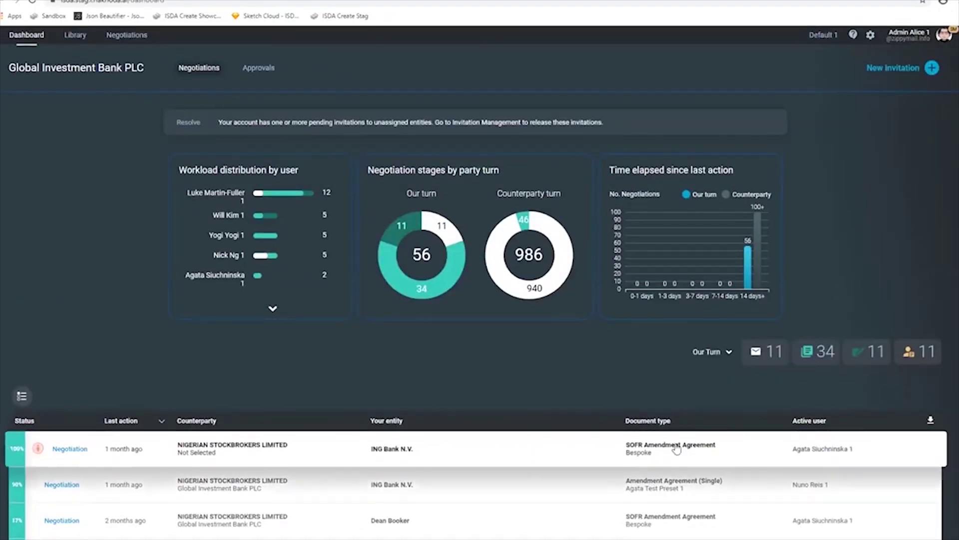
scroll(256, 393, "down", 2)
scroll(256, 393, "down", 4)
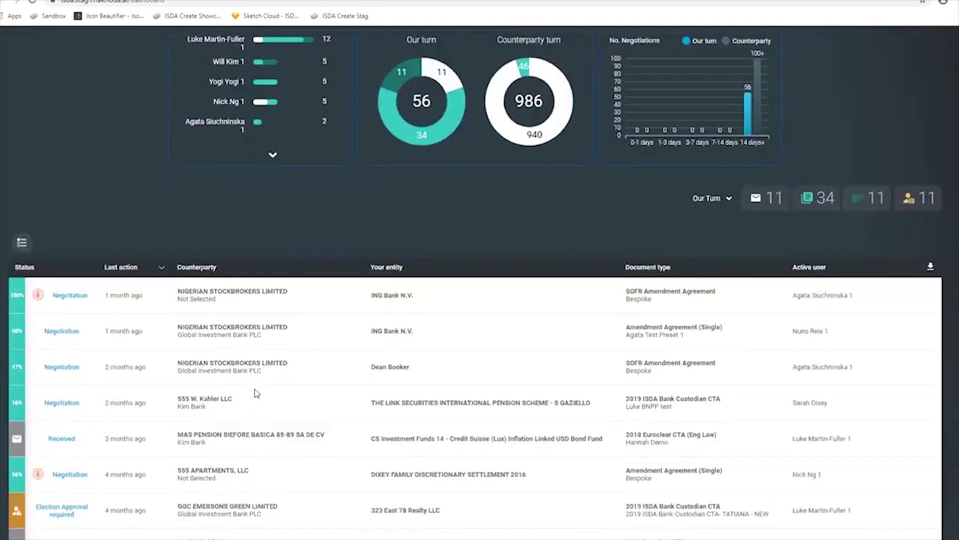
scroll(256, 392, "up", 6)
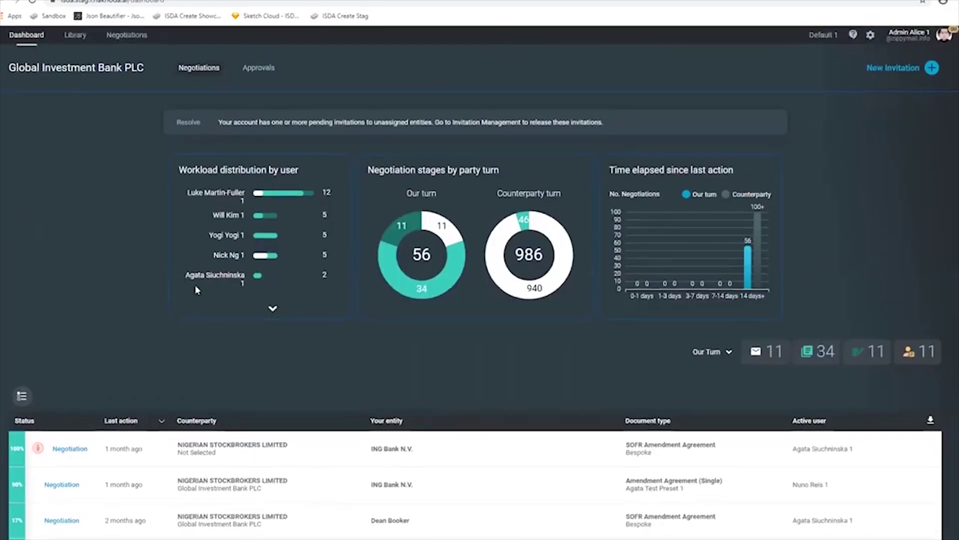
mouse_move(200, 279)
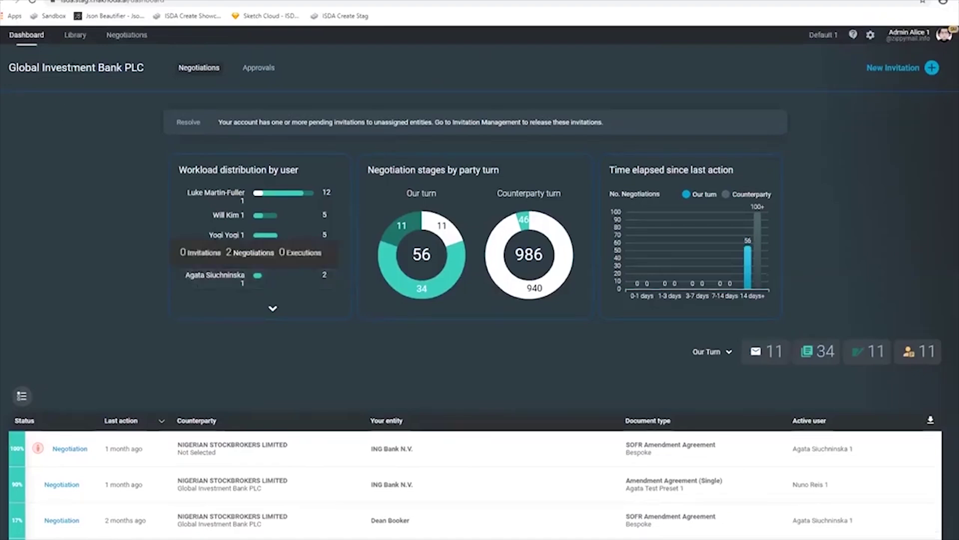
Open the Library and scroll down to the Interest Rate Reform documents
left_click(76, 43)
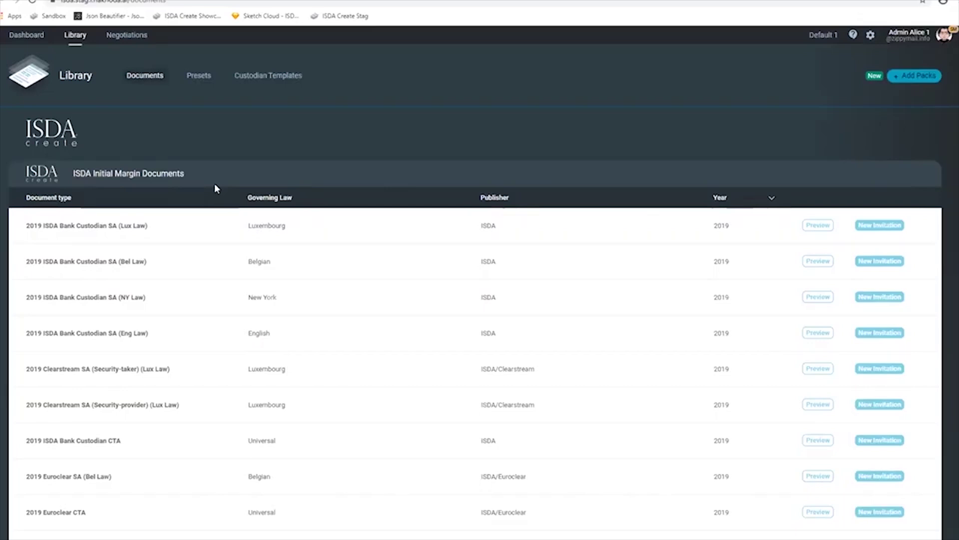
scroll(214, 188, "down", 4)
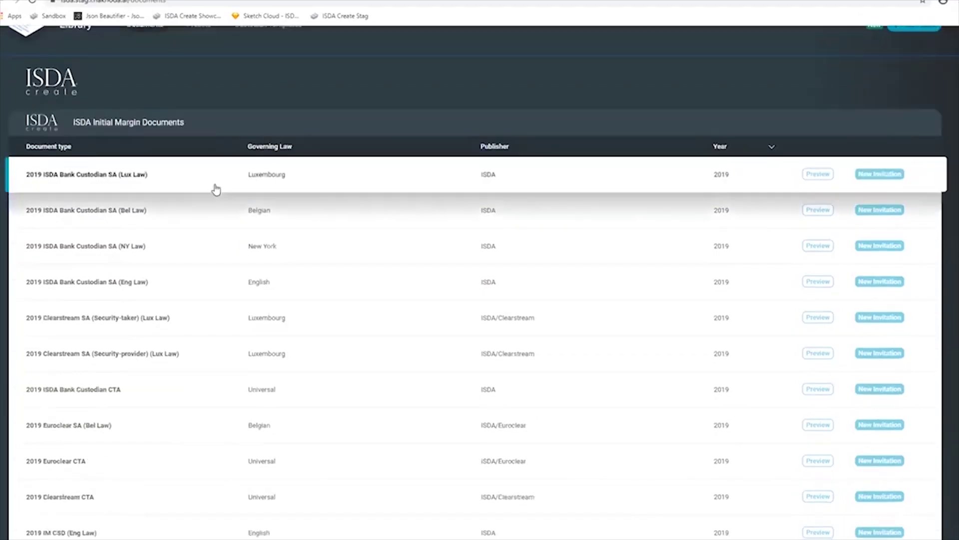
scroll(216, 189, "down", 4)
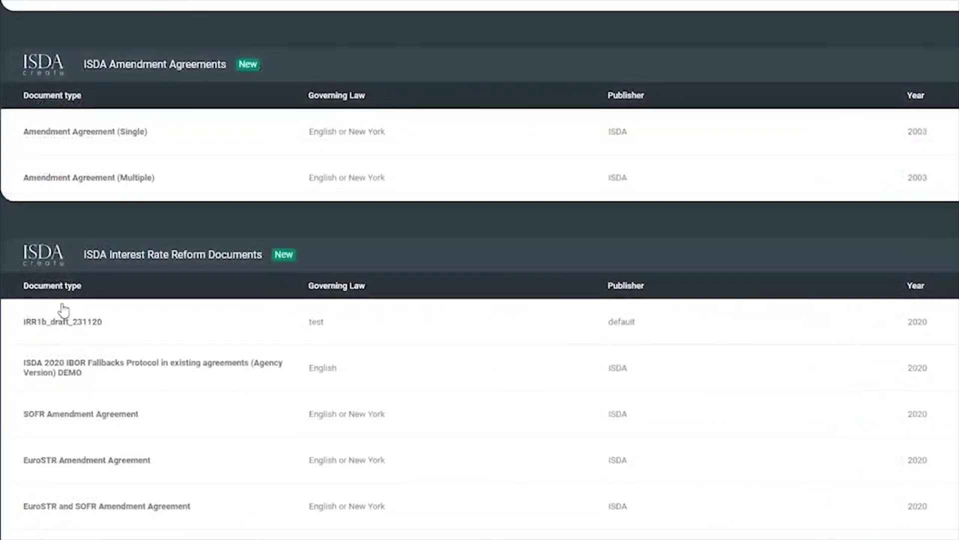
scroll(61, 300, "down", 1)
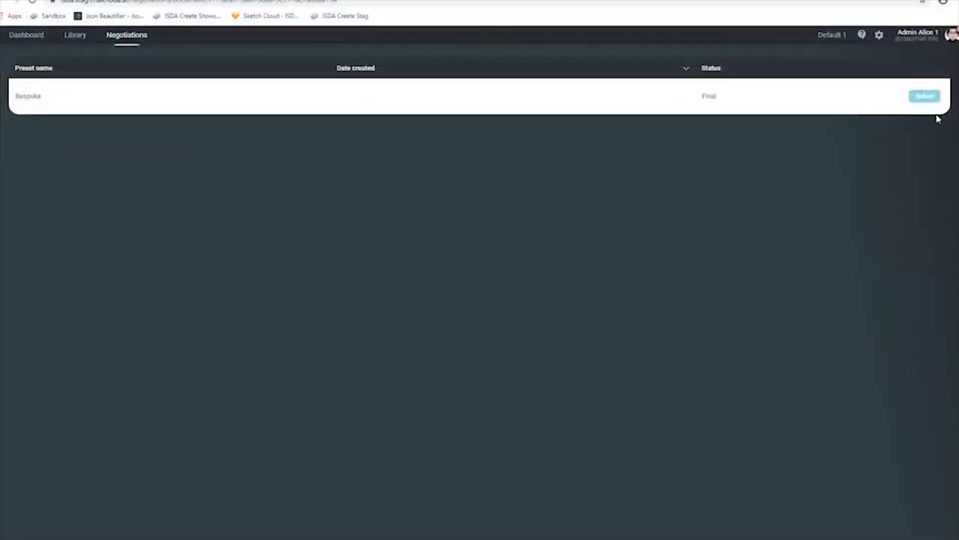
Start the negotiation with the Bespoke preset and review its elections and document preview
left_click(926, 97)
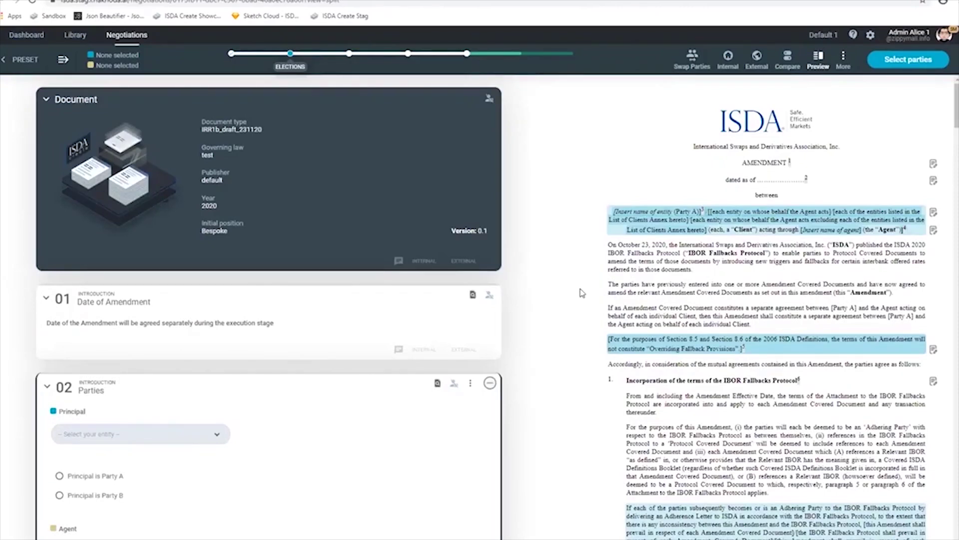
scroll(581, 293, "down", 1)
scroll(582, 293, "down", 1)
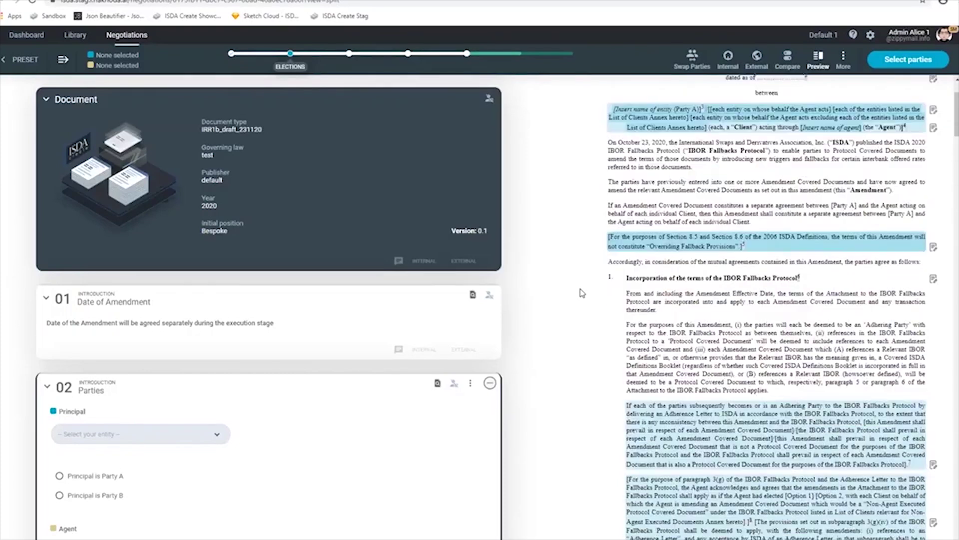
scroll(582, 292, "up", 2)
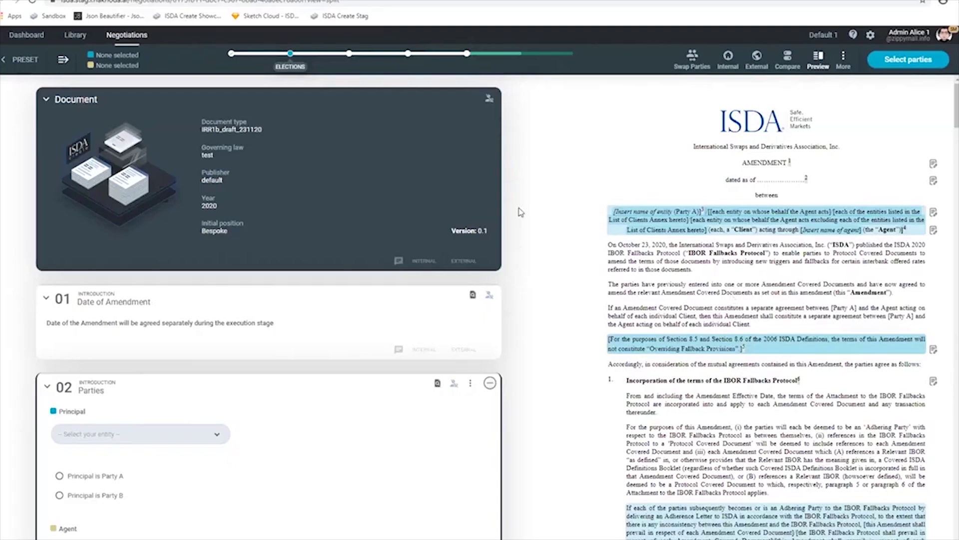
scroll(520, 212, "down", 2)
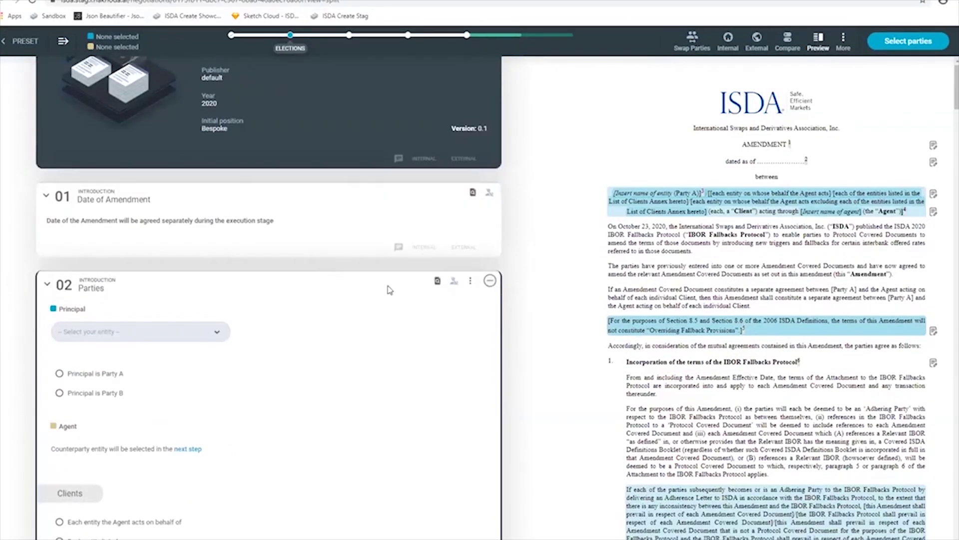
scroll(390, 290, "down", 1)
scroll(390, 289, "down", 1)
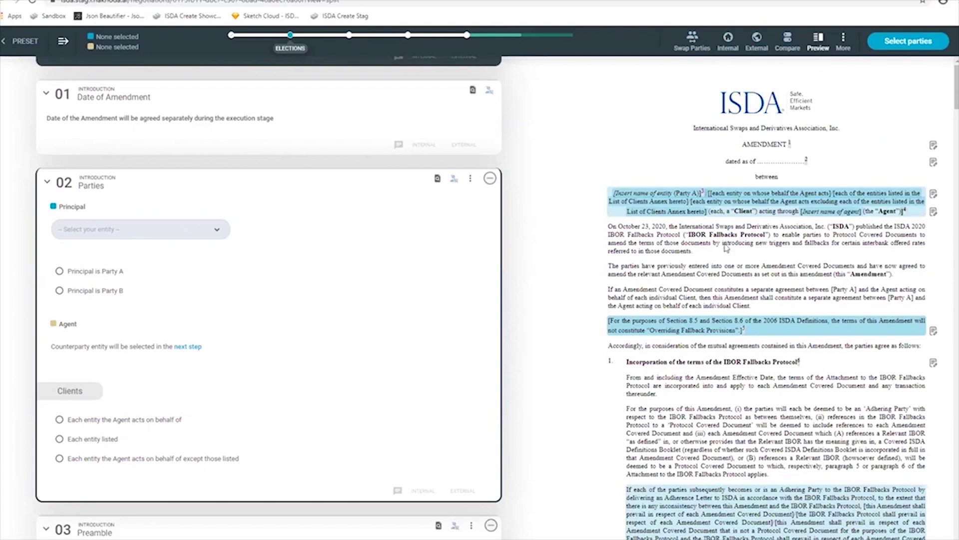
scroll(725, 244, "down", 1)
scroll(726, 247, "down", 10)
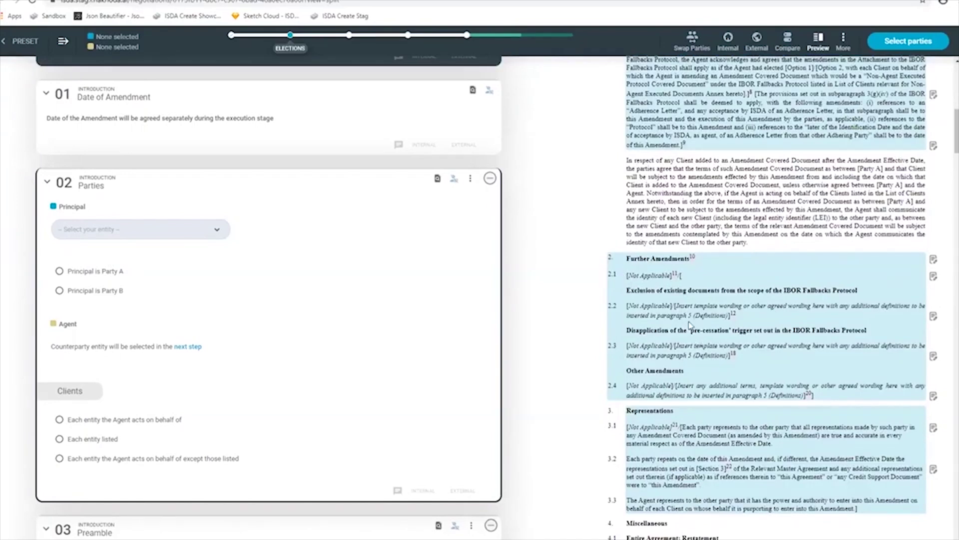
scroll(684, 316, "up", 10)
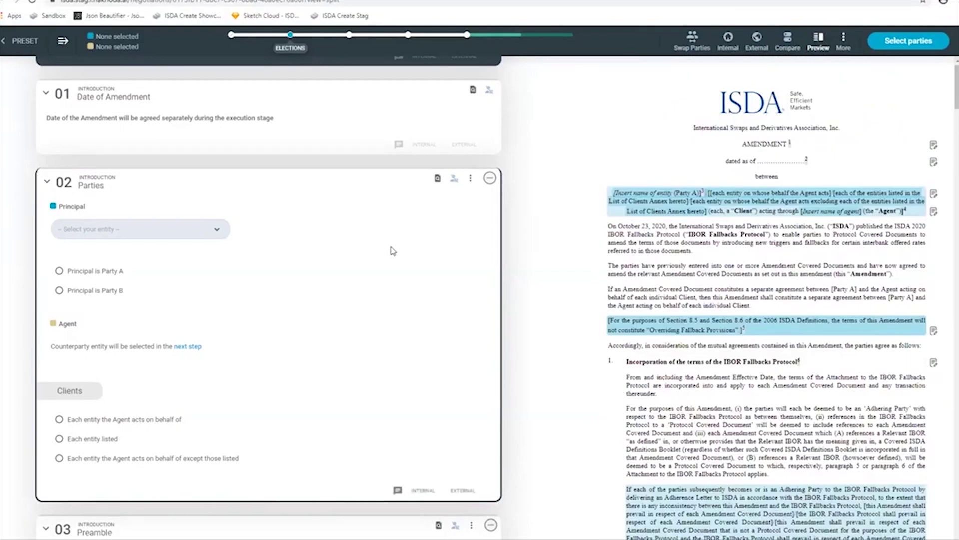
scroll(393, 251, "up", 3)
scroll(393, 251, "down", 3)
Set the first listed entity as Principal and select the first Clients option under Parties
left_click(142, 234)
left_click(107, 260)
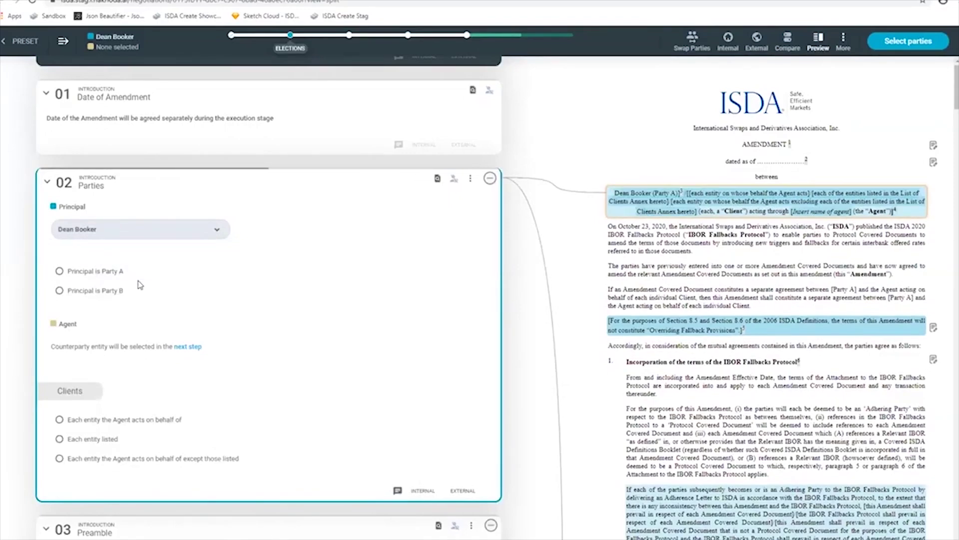
scroll(139, 283, "down", 1)
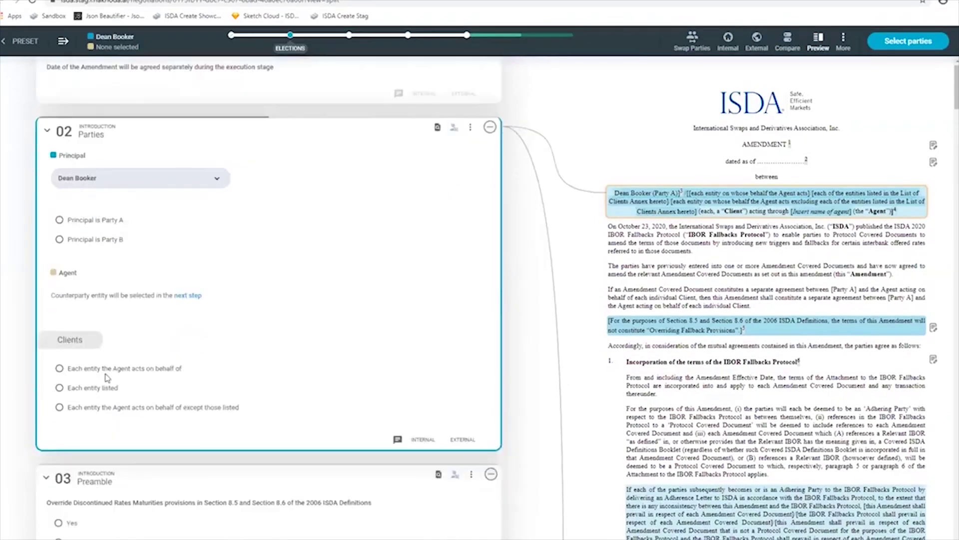
left_click(107, 369)
Elect Yes for the Preamble override and Amendment prevails for Hierarchy
scroll(105, 350, "down", 3)
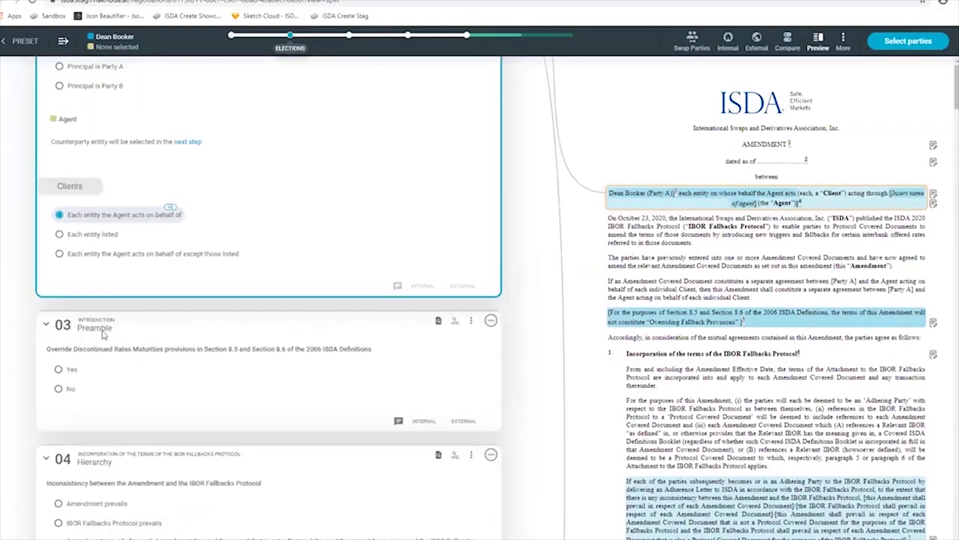
left_click(102, 333)
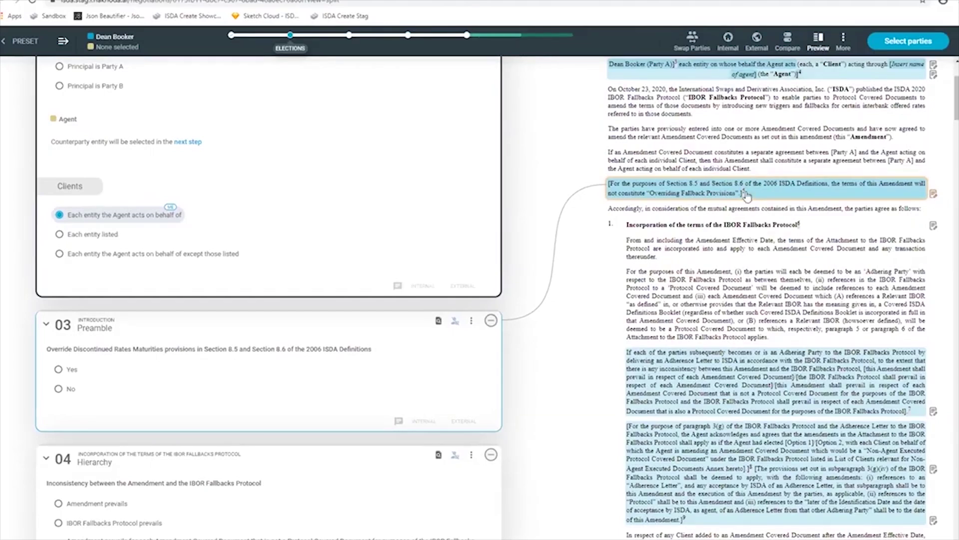
mouse_move(747, 194)
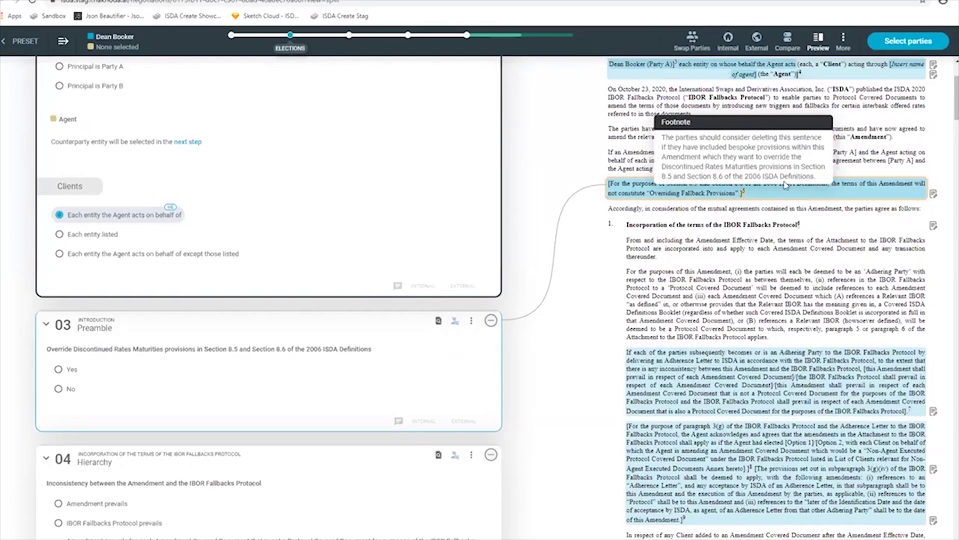
left_click(59, 369)
scroll(79, 370, "down", 2)
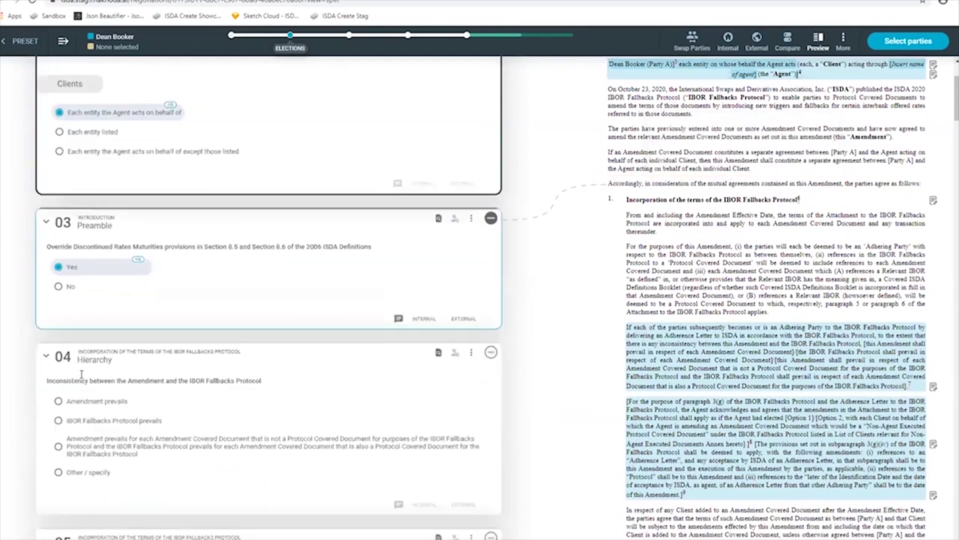
left_click(91, 399)
scroll(91, 395, "down", 5)
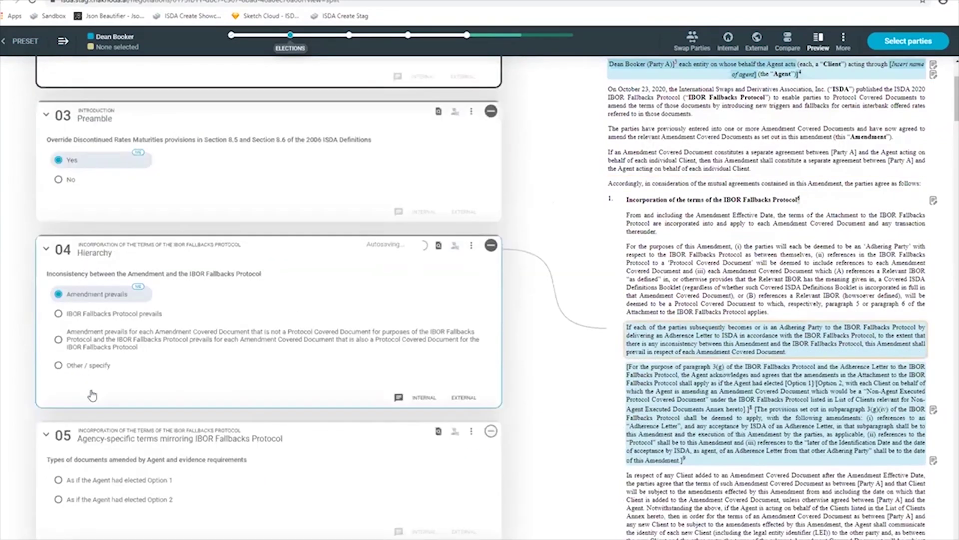
scroll(91, 388, "down", 2)
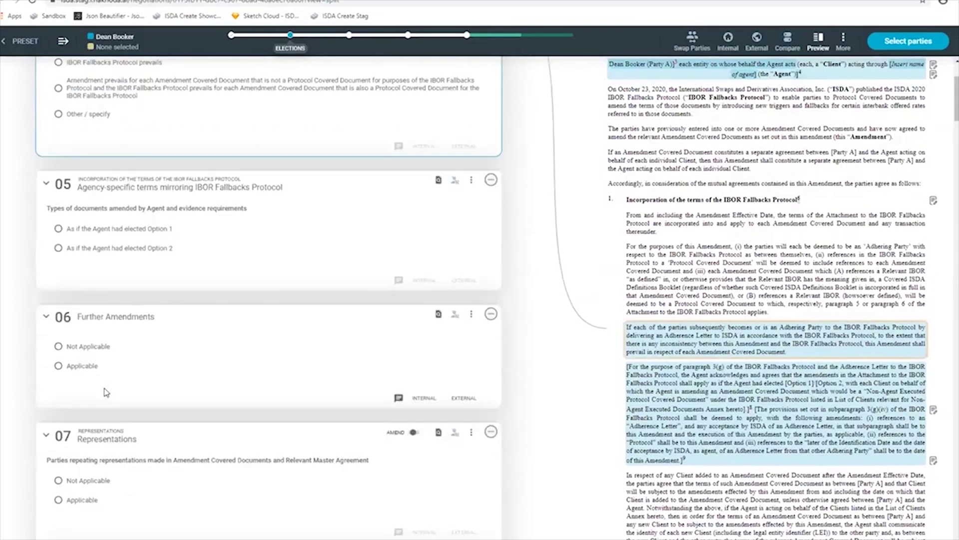
Make Further Amendments Applicable, exclude existing documents, and choose the Insert Option 1 wording
left_click(94, 351)
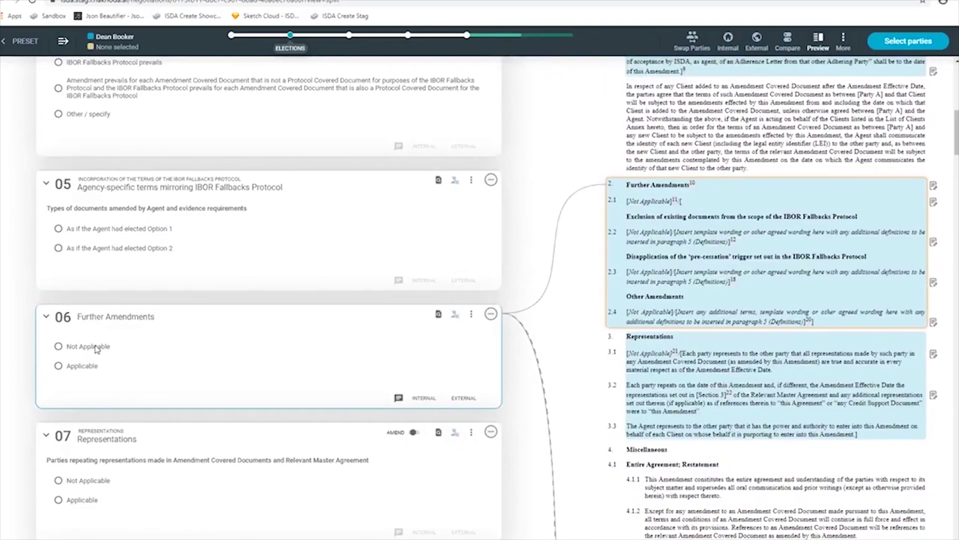
left_click(87, 362)
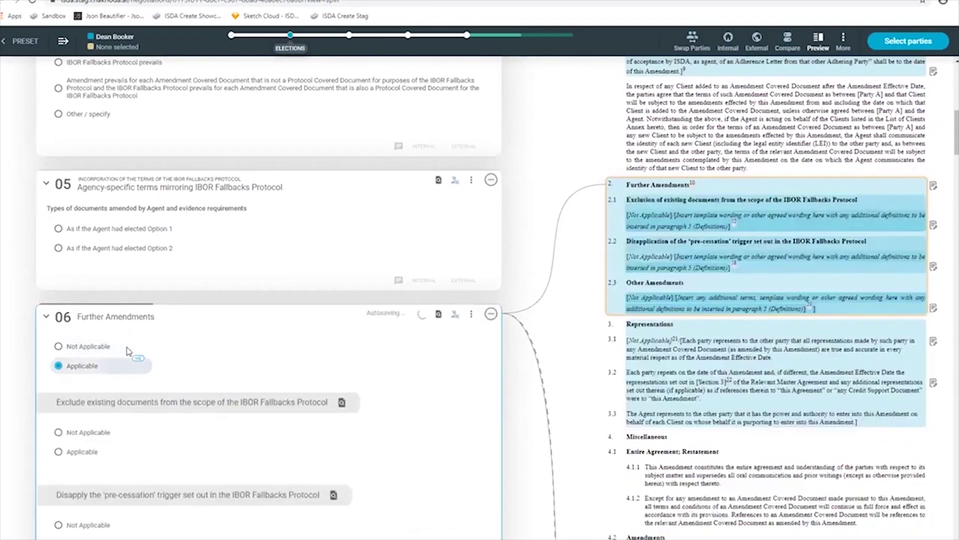
scroll(100, 340, "down", 3)
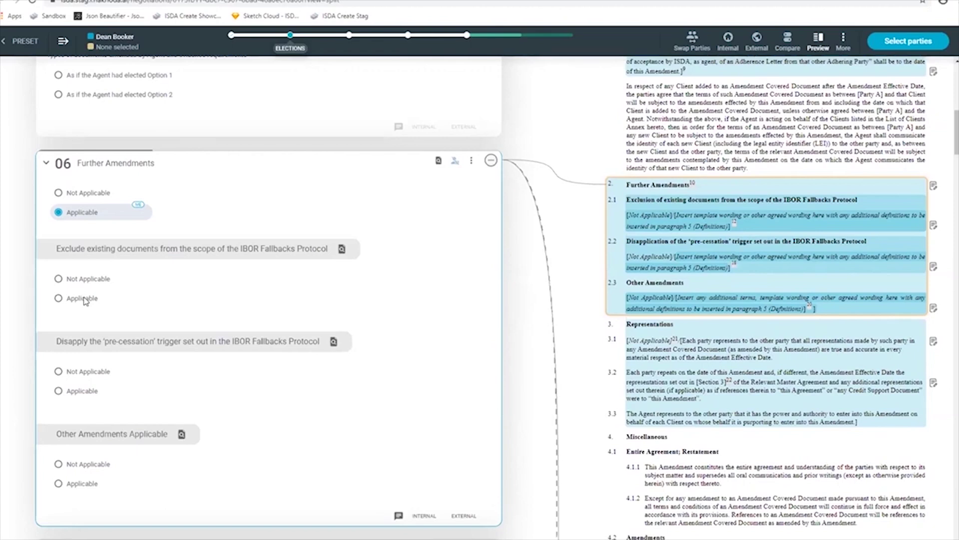
left_click(84, 299)
scroll(131, 311, "down", 1)
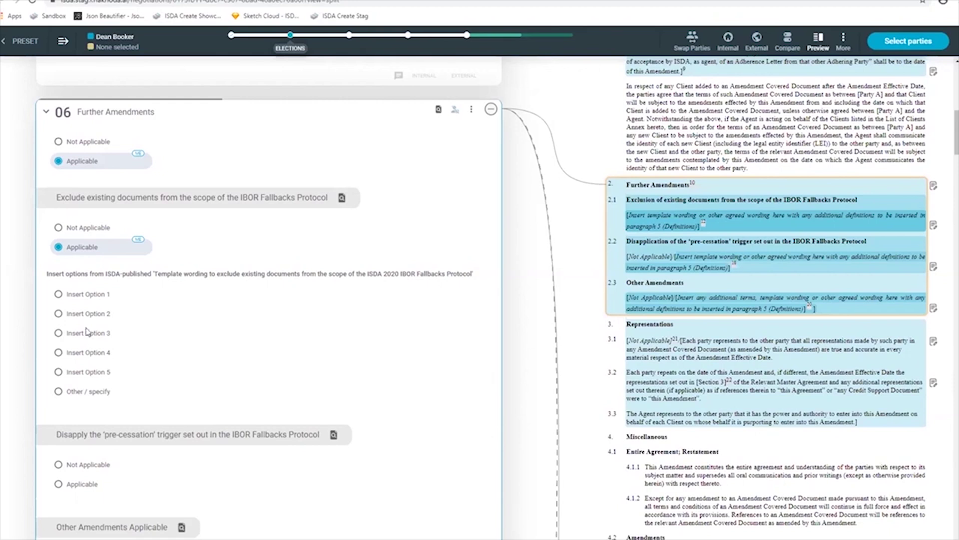
left_click(97, 299)
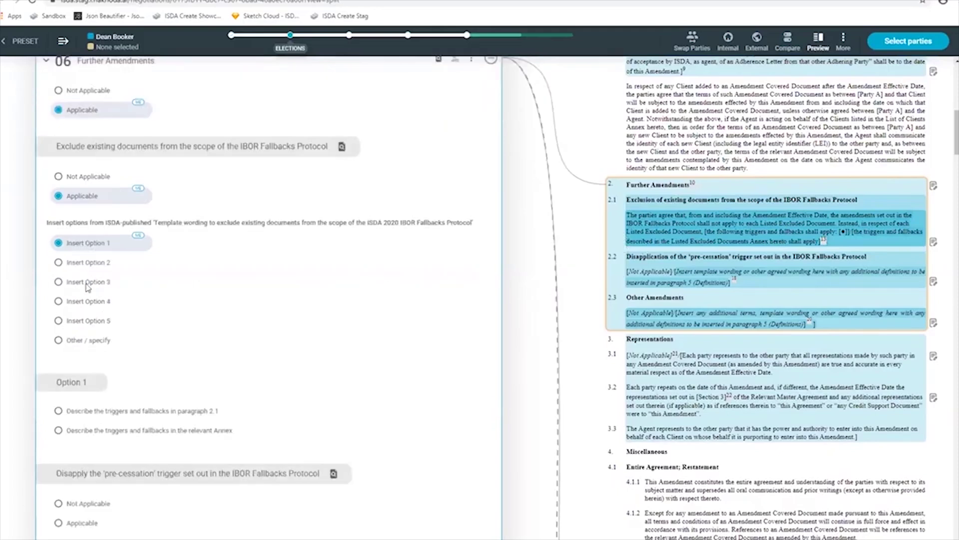
scroll(97, 310, "down", 2)
scroll(202, 344, "down", 2)
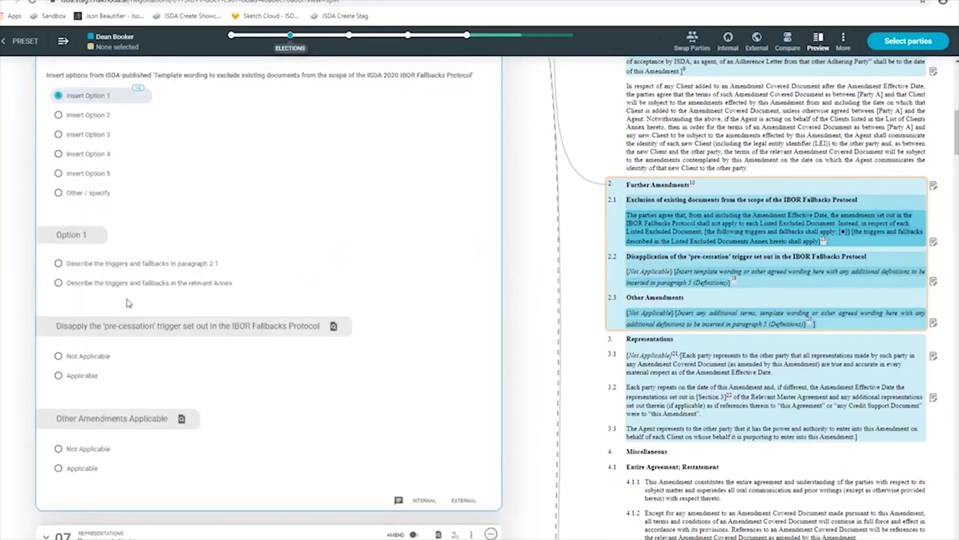
Enter and copy BESPOKE AMENDMENTS, then describe triggers and fallbacks in the relevant Annex instead
left_click(125, 258)
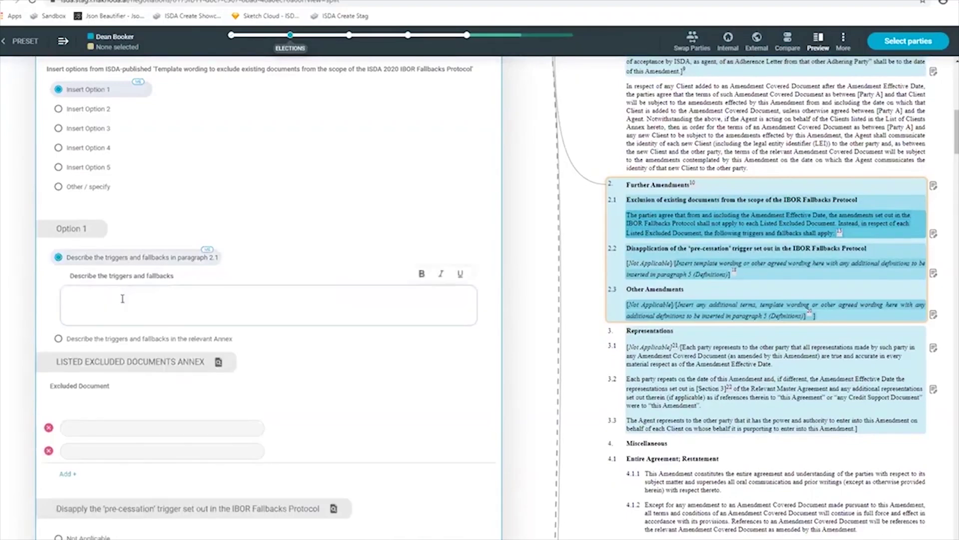
type("BESPOKE")
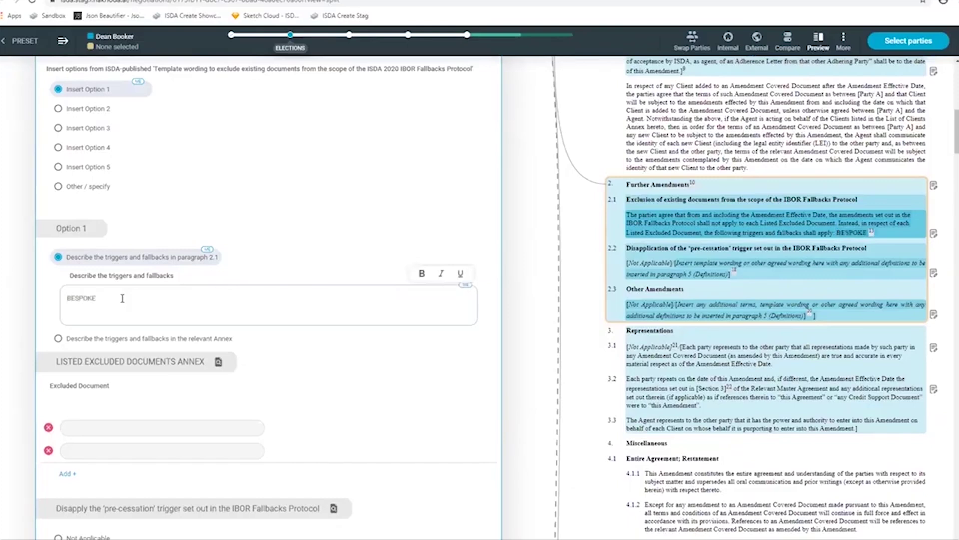
type(" AMENDMENSTS")
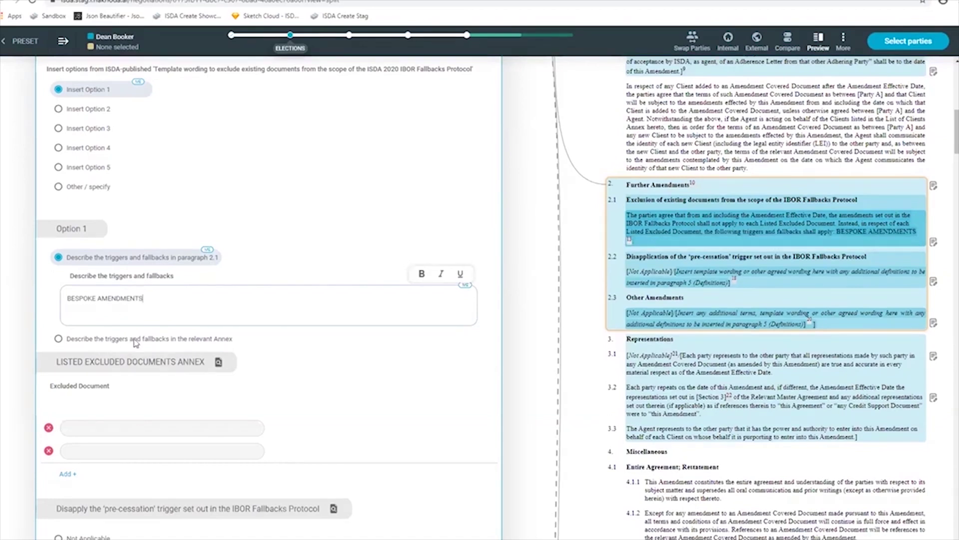
left_click_drag(149, 299, 64, 298)
right_click(92, 301)
left_click(103, 334)
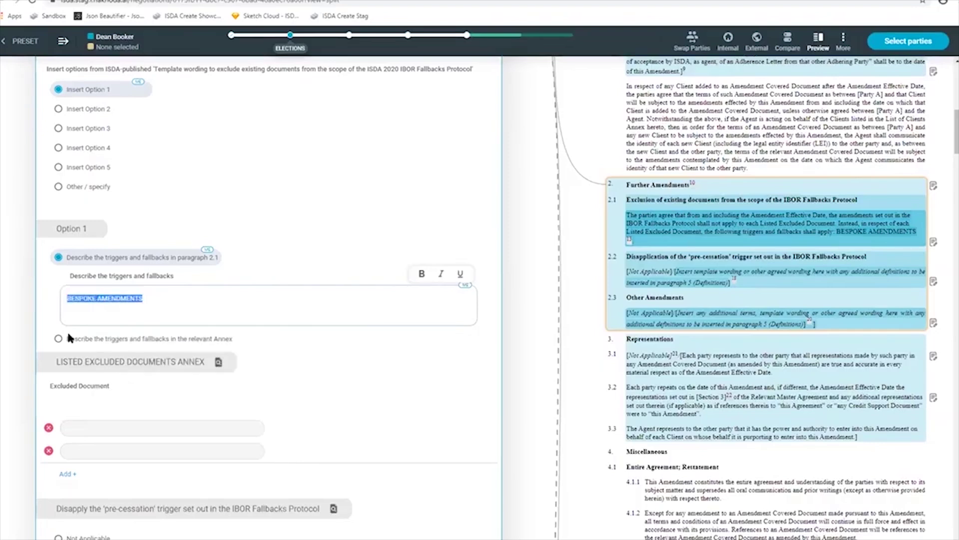
left_click(74, 341)
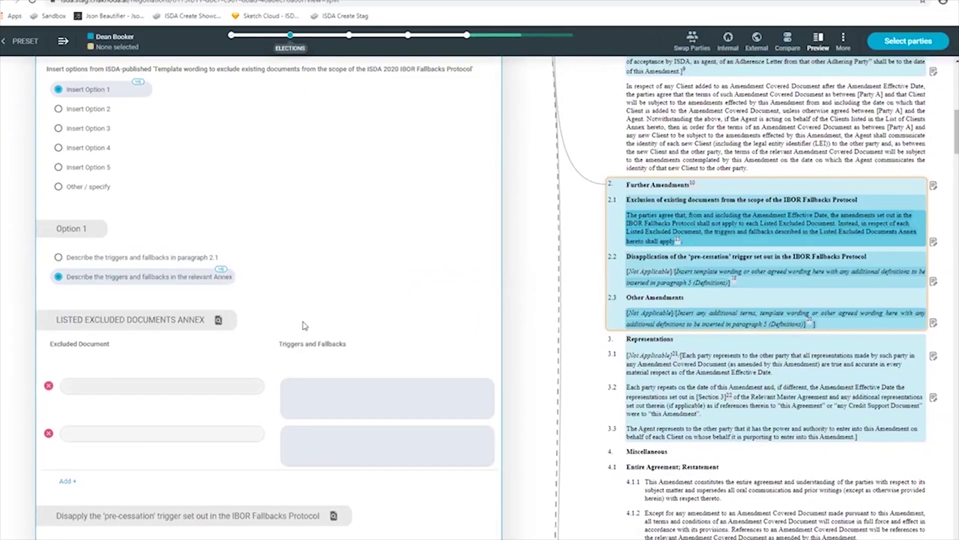
Add ISDA MA to the excluded documents annex with BESPOKE AMENDMENTS as its triggers and fallbacks
left_click(218, 322)
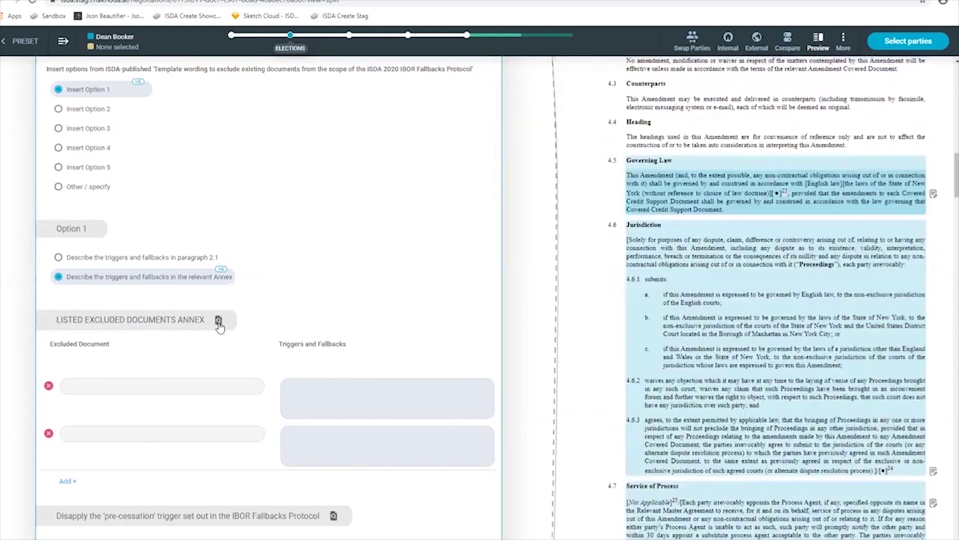
left_click(235, 386)
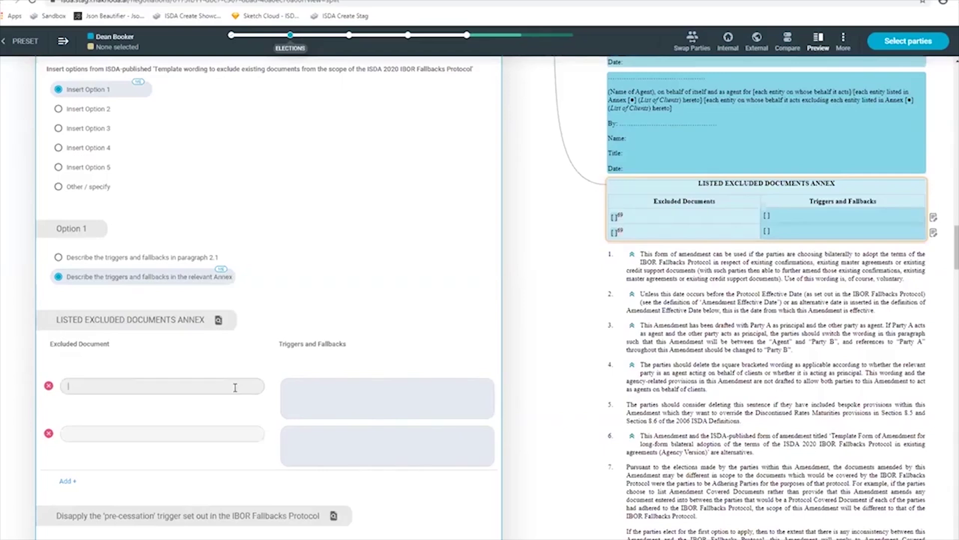
type("ISDA MA")
left_click(310, 392)
right_click(311, 392)
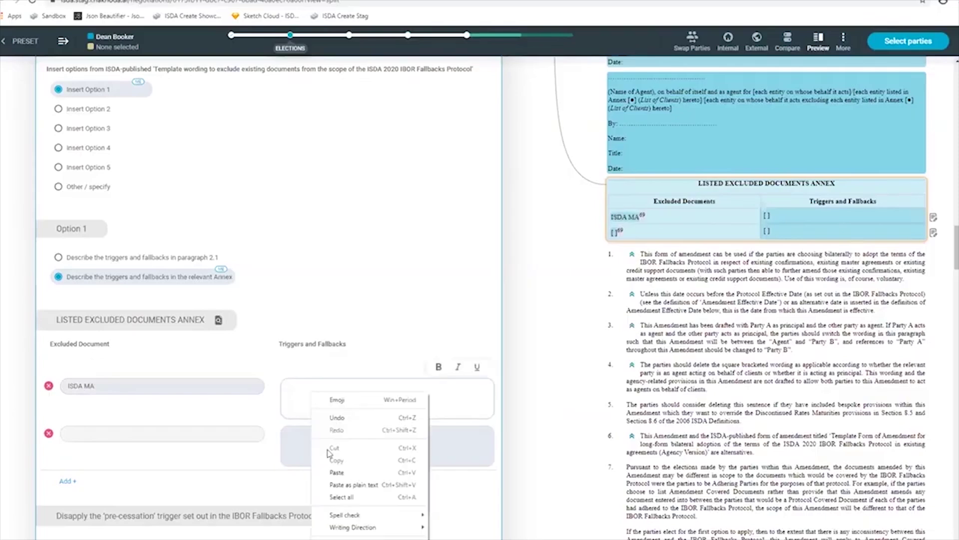
left_click(338, 471)
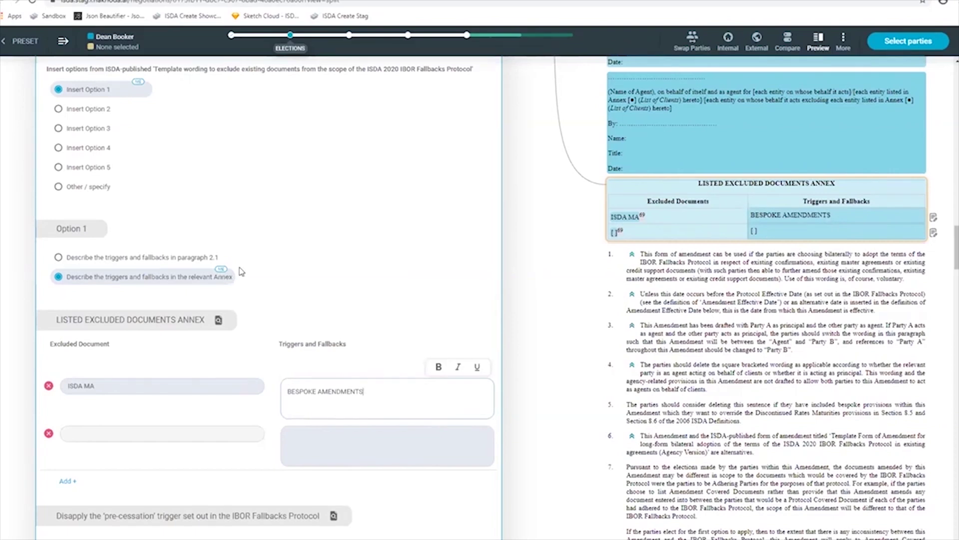
Switch the exclusion wording to Insert Option 2 and review the updated preview
scroll(242, 272, "up", 1)
scroll(165, 195, "up", 1)
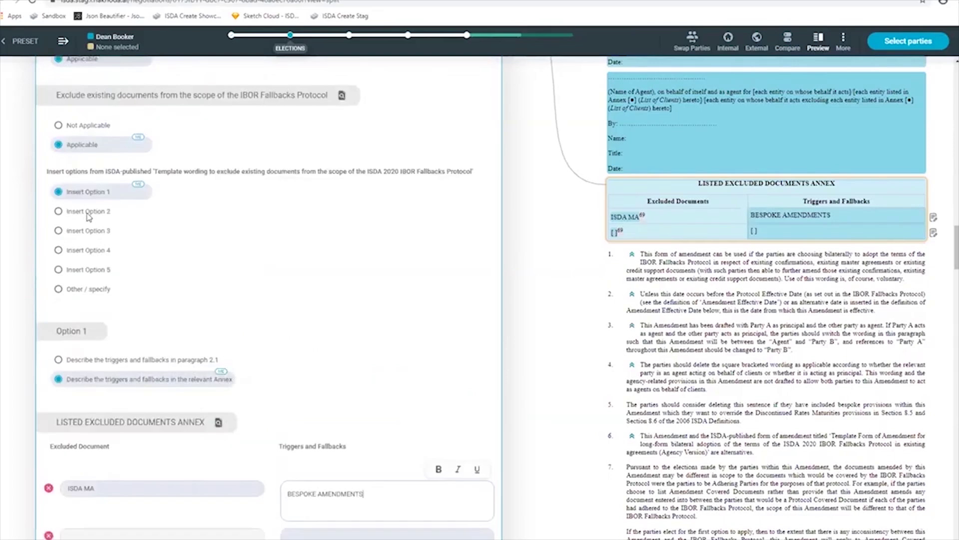
left_click(88, 213)
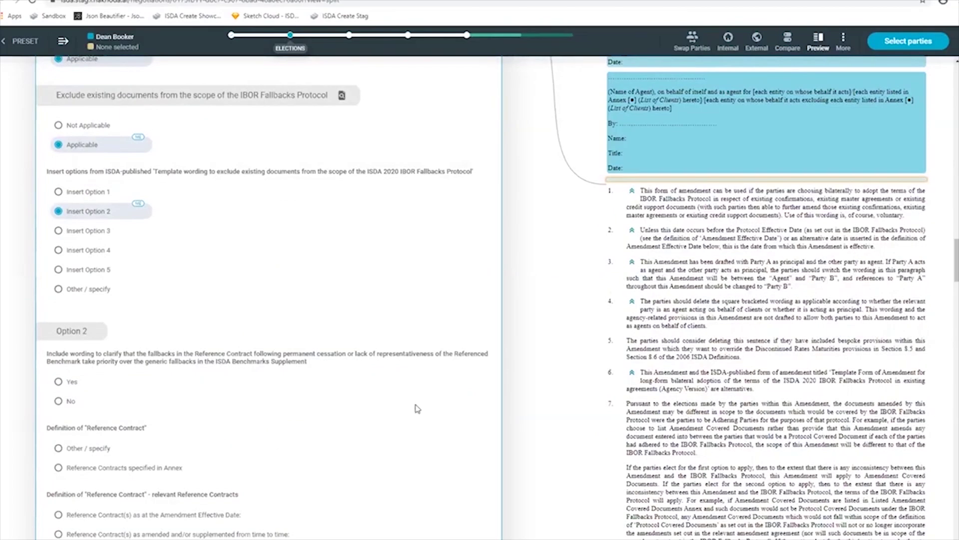
scroll(237, 408, "down", 1)
scroll(236, 409, "down", 3)
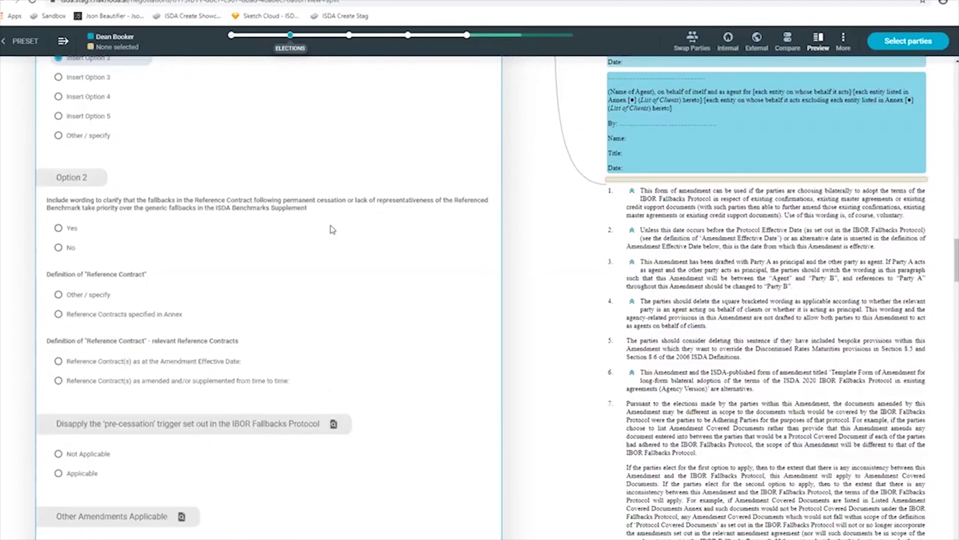
scroll(334, 232, "up", 6)
scroll(334, 231, "down", 10)
scroll(281, 231, "down", 12)
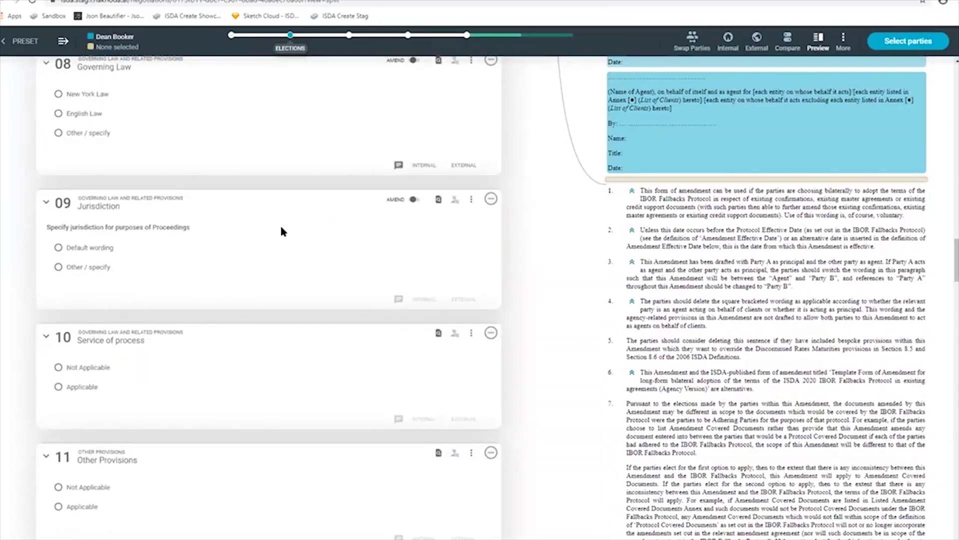
scroll(281, 231, "down", 6)
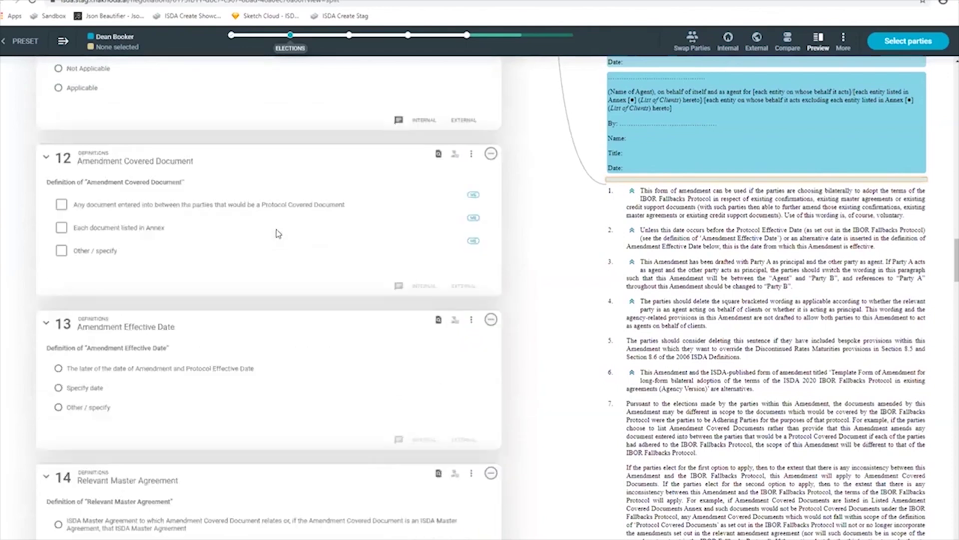
Set card 11 Other Provisions to Applicable and paste BESPOKE AMENDMENTS as its text
scroll(278, 233, "down", 7)
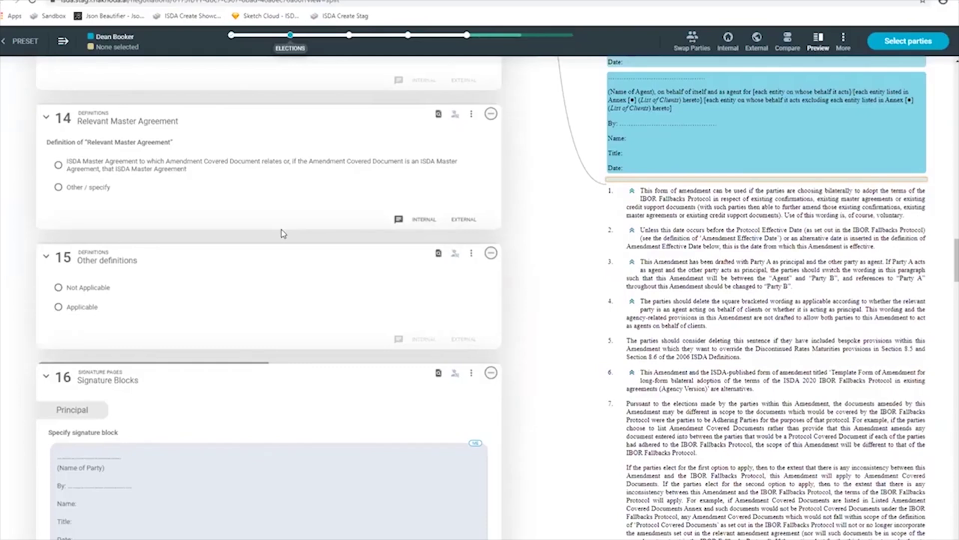
scroll(155, 233, "up", 1)
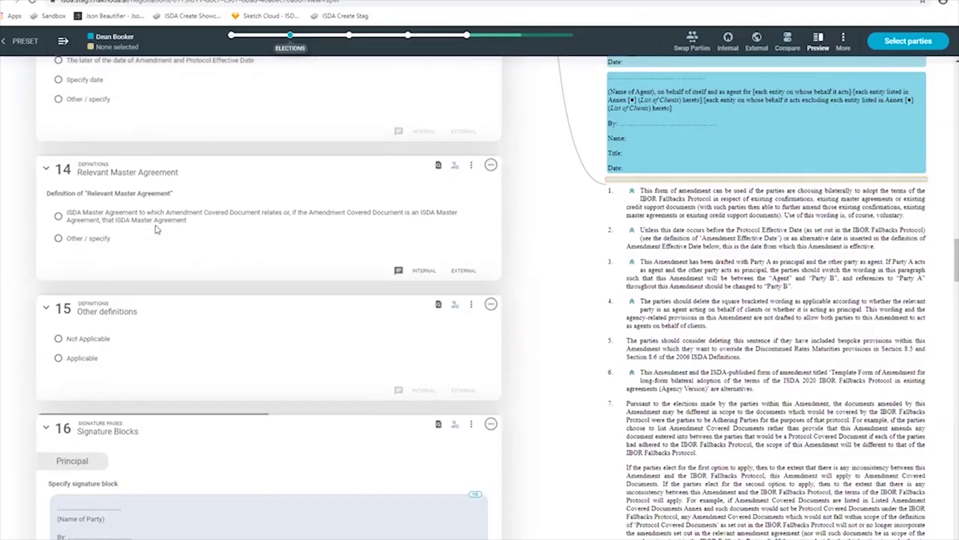
scroll(157, 229, "up", 4)
scroll(157, 228, "up", 4)
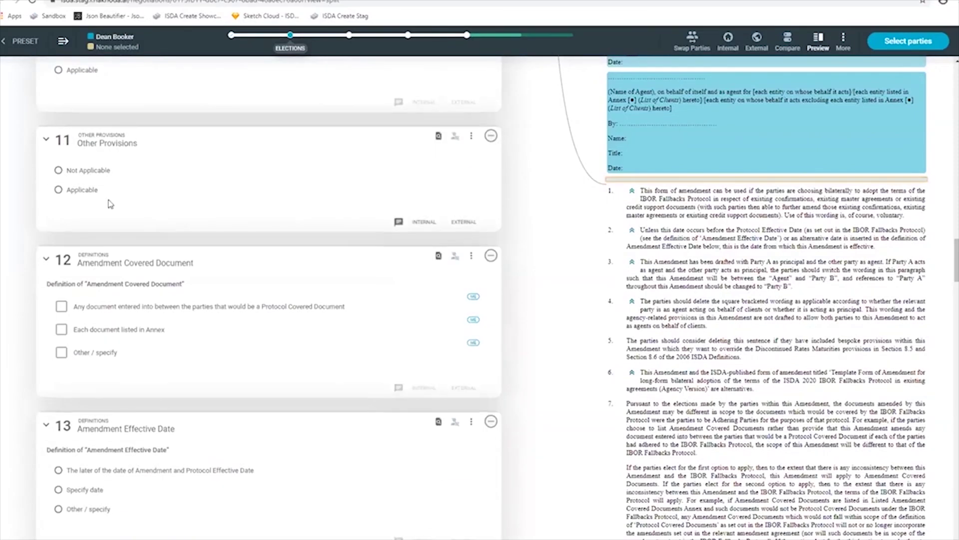
scroll(158, 224, "up", 1)
left_click(111, 199)
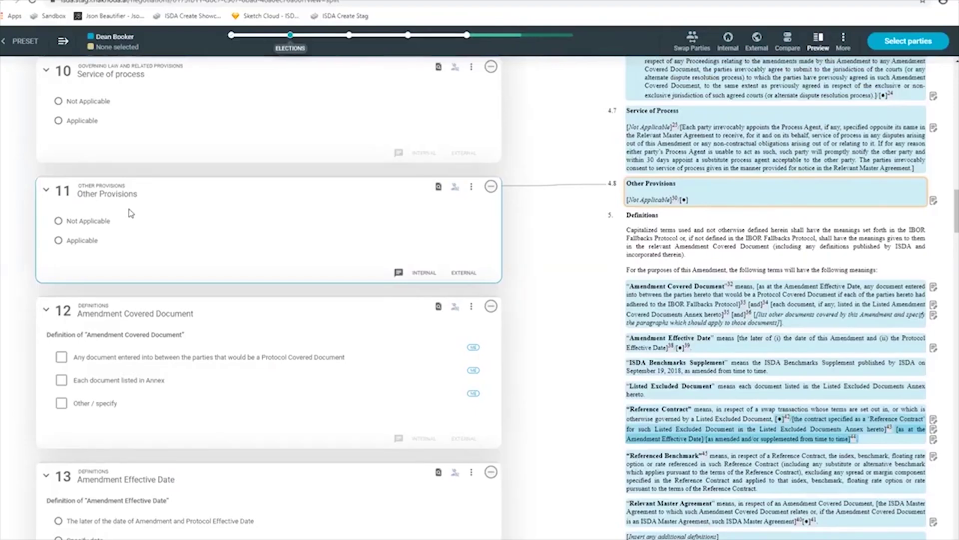
left_click(92, 243)
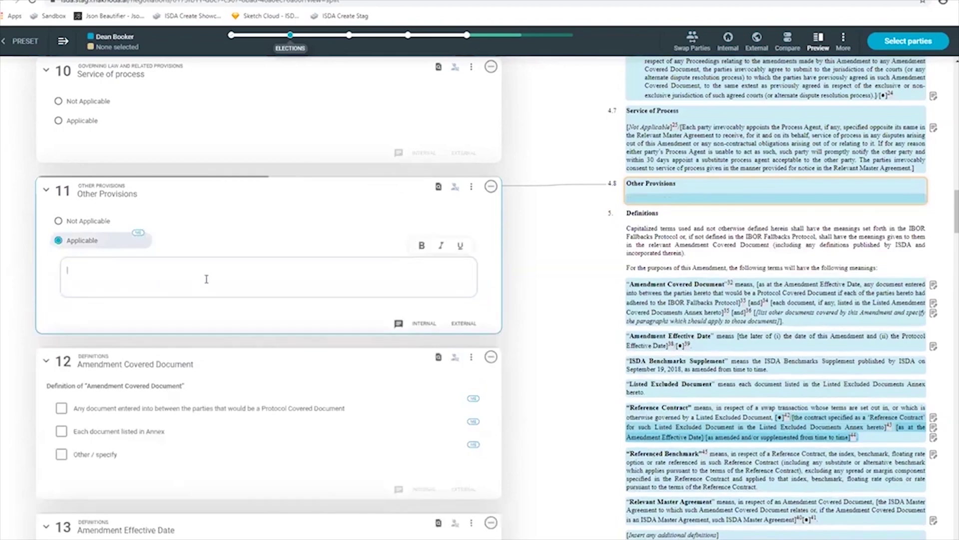
key("ctrl+v")
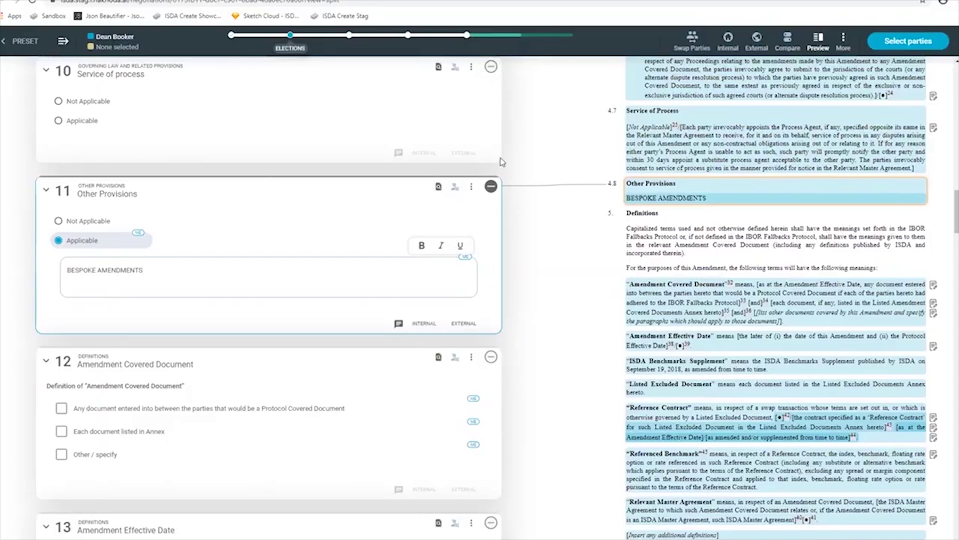
scroll(470, 174, "up", 1)
scroll(469, 171, "up", 20)
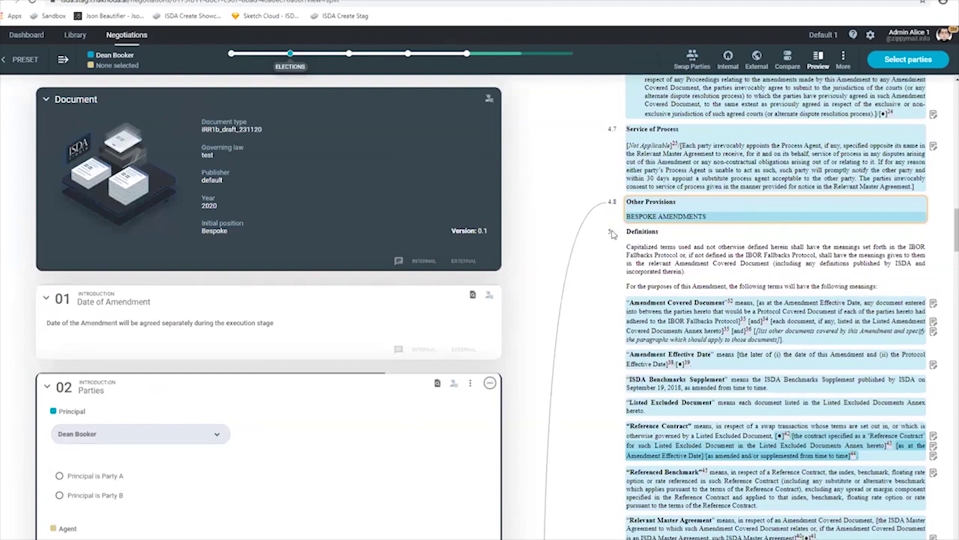
Move to counterparty selection, search for ISDA and add it as counterparty
left_click(908, 61)
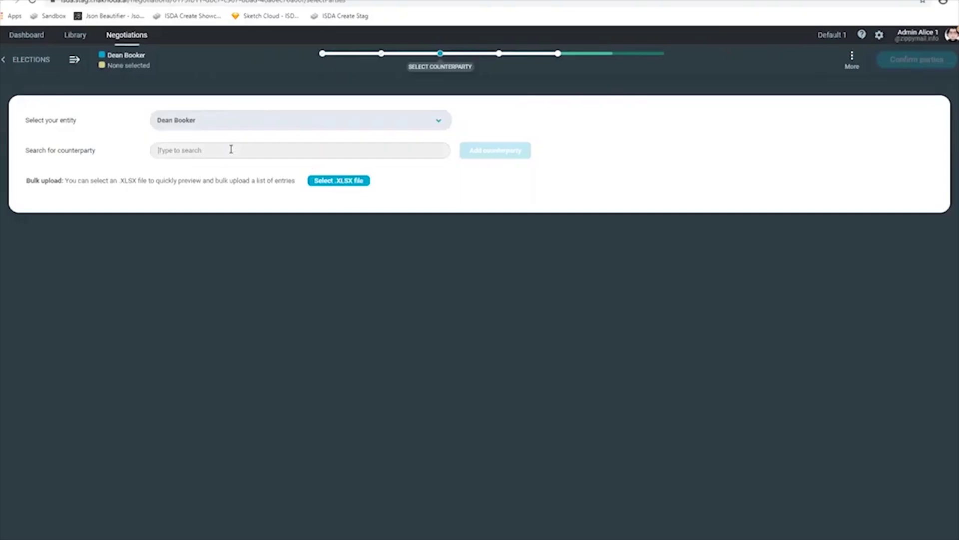
type("I")
key("BackSpace")
type("ISDA")
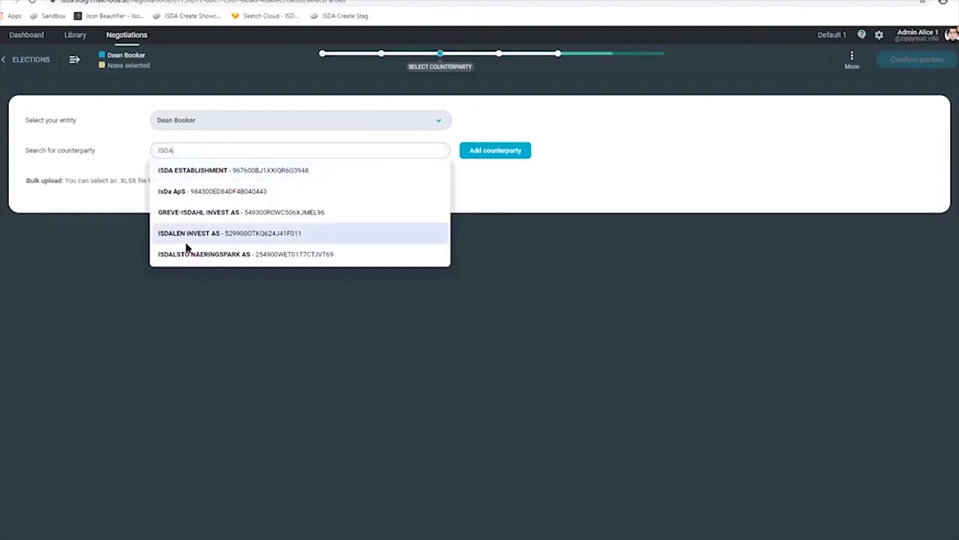
left_click(487, 153)
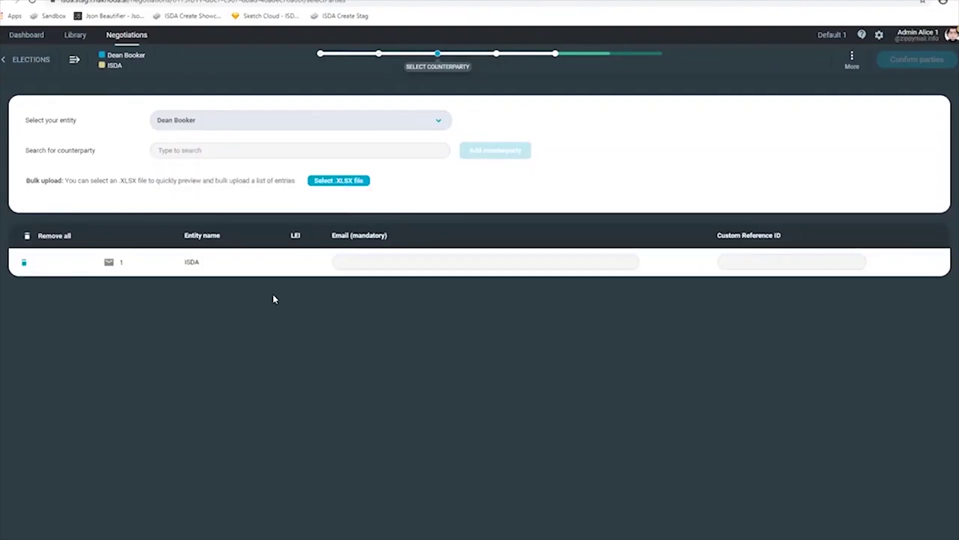
Enter the counterparty's contact e-mail, then return to the Library and delete the draft
left_click(377, 264)
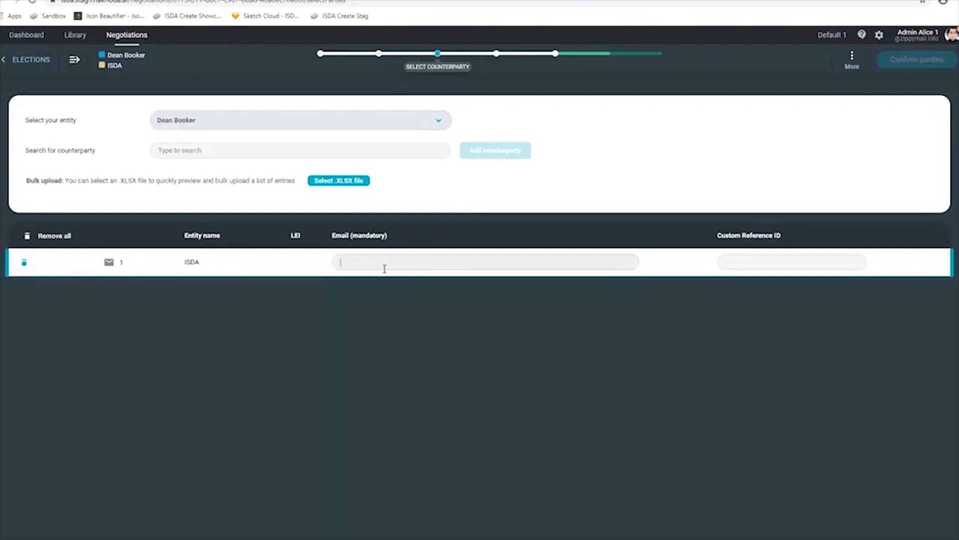
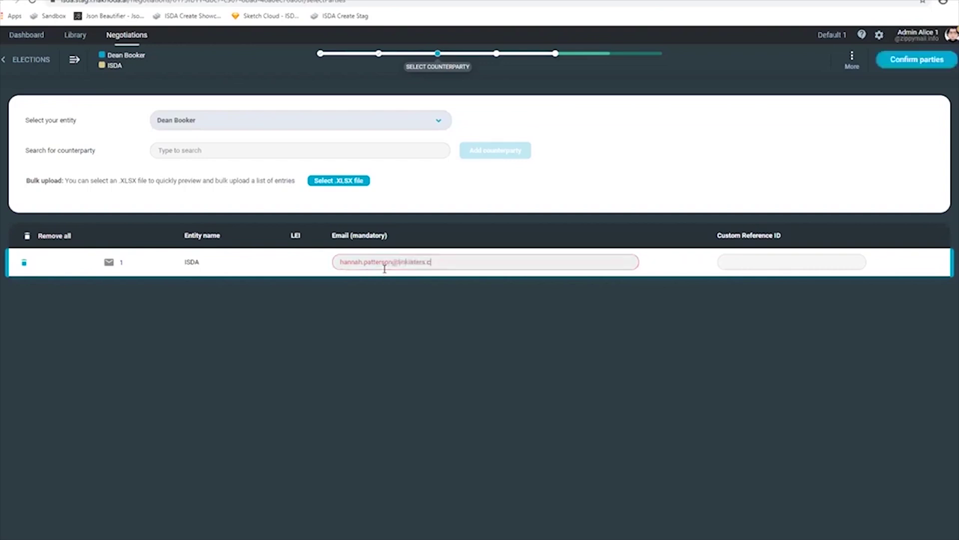
left_click(480, 201)
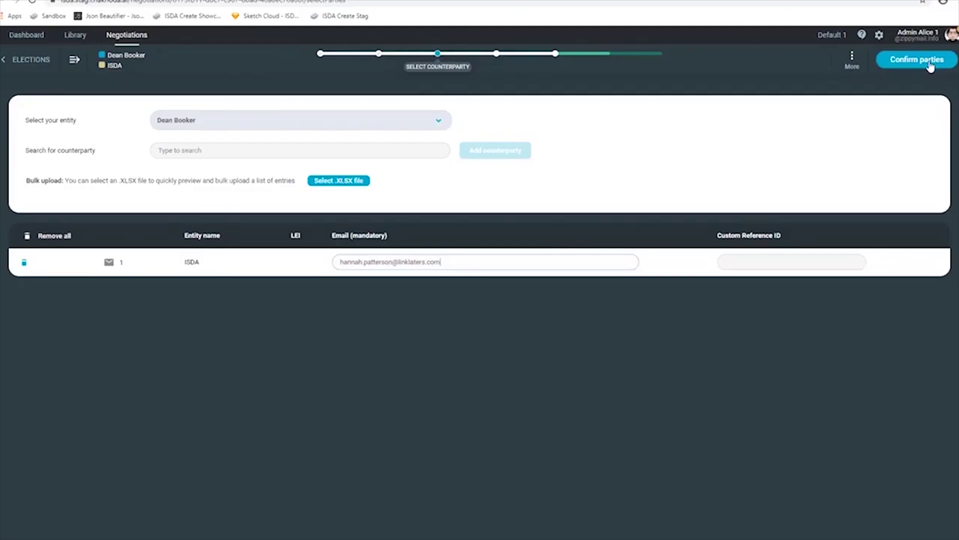
left_click(75, 36)
left_click(550, 316)
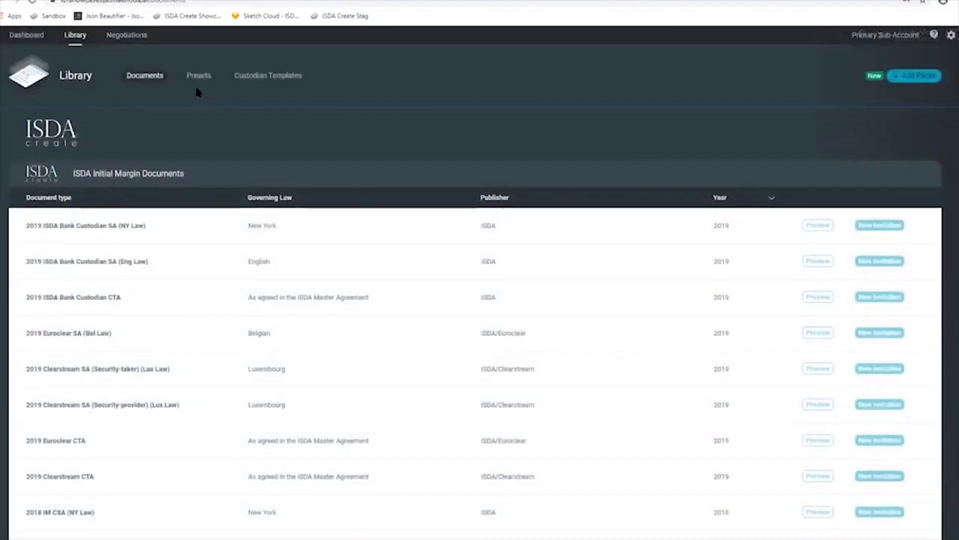
Create a EuroSTR Amendment Agreement preset named 'EU Countperties' from the Presets list
left_click(198, 77)
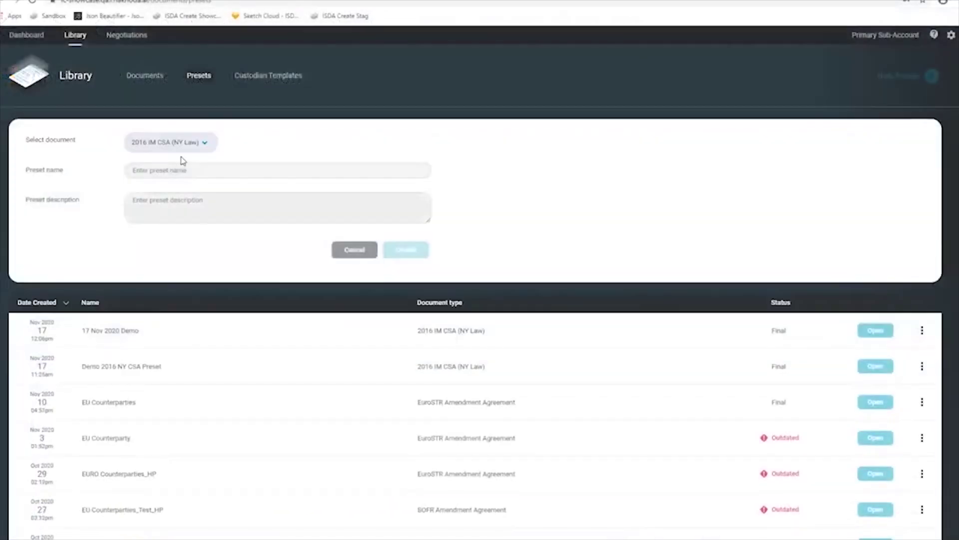
left_click(205, 143)
scroll(193, 259, "down", 10)
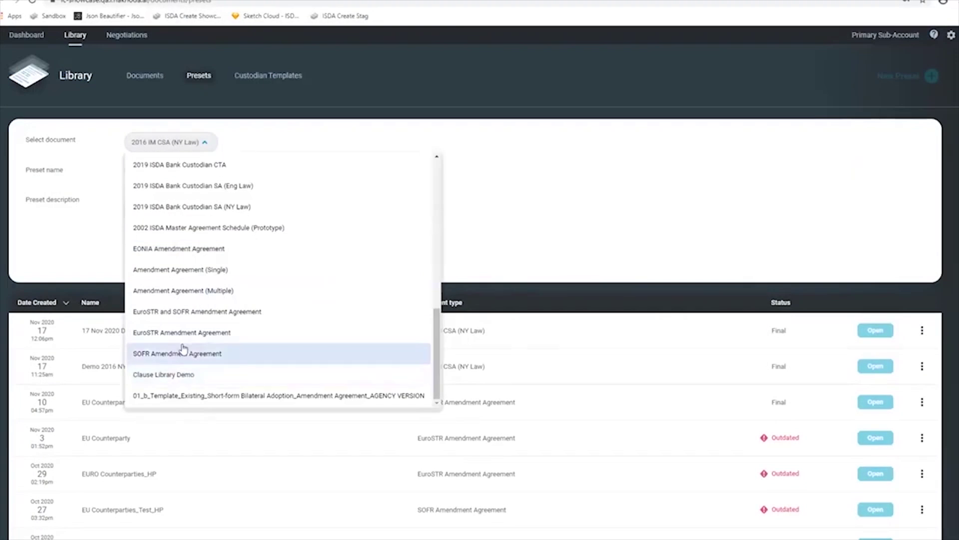
left_click(171, 333)
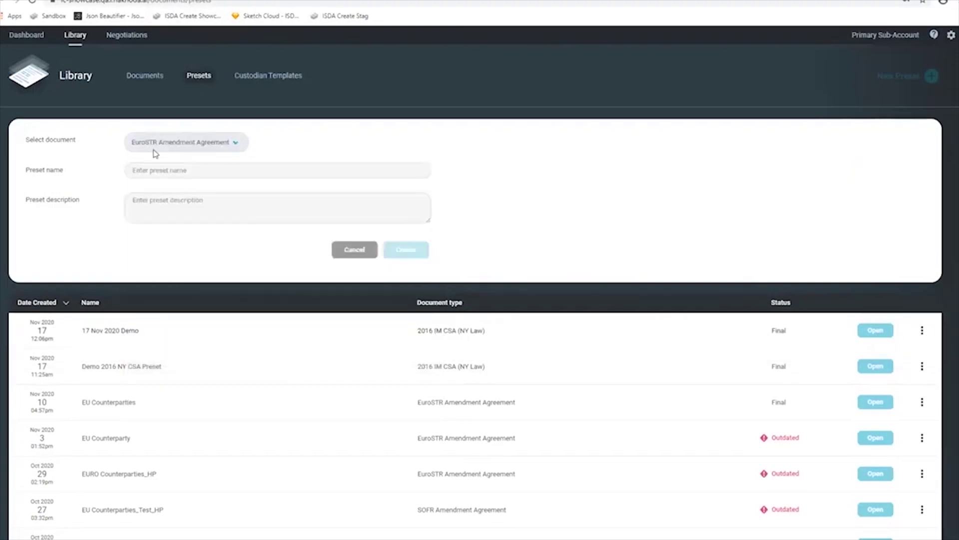
left_click(170, 170)
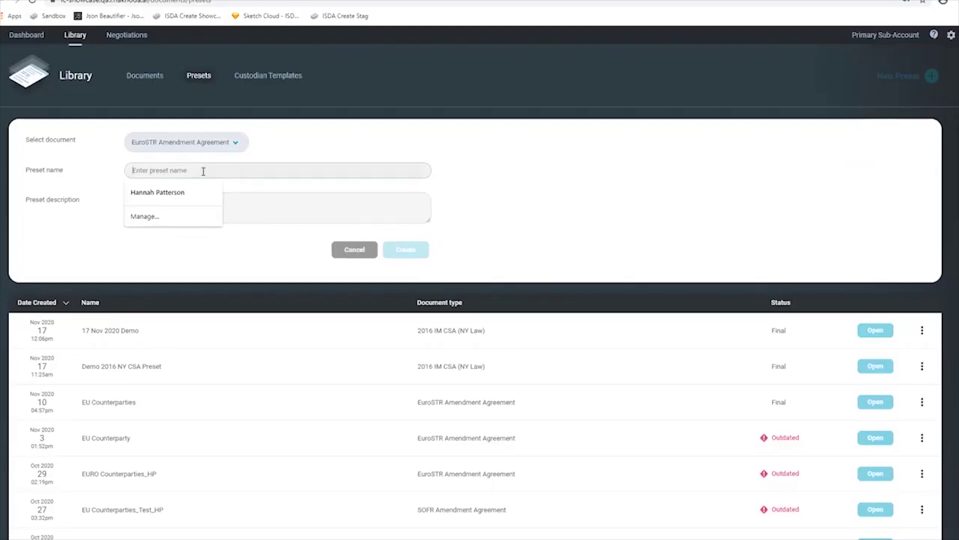
type("EU")
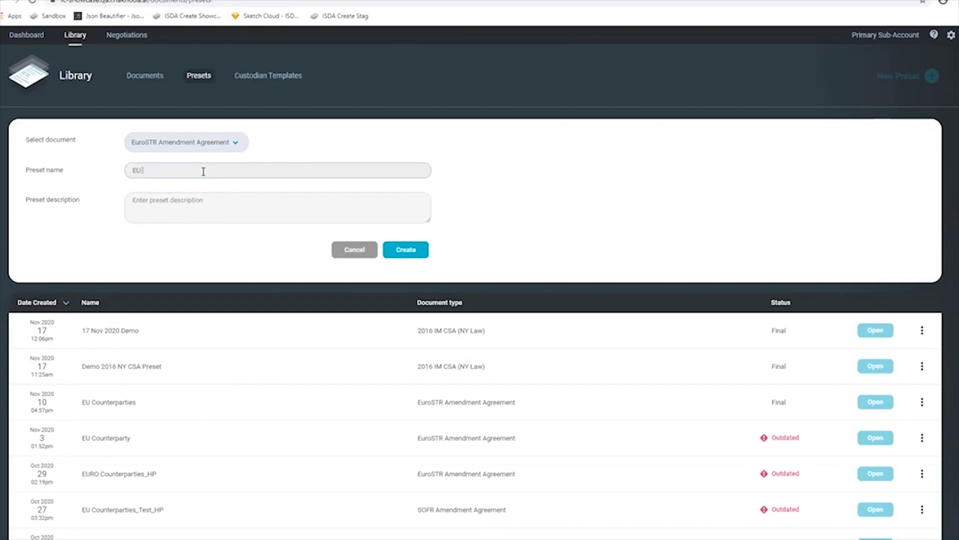
type(" Countperties")
left_click(405, 249)
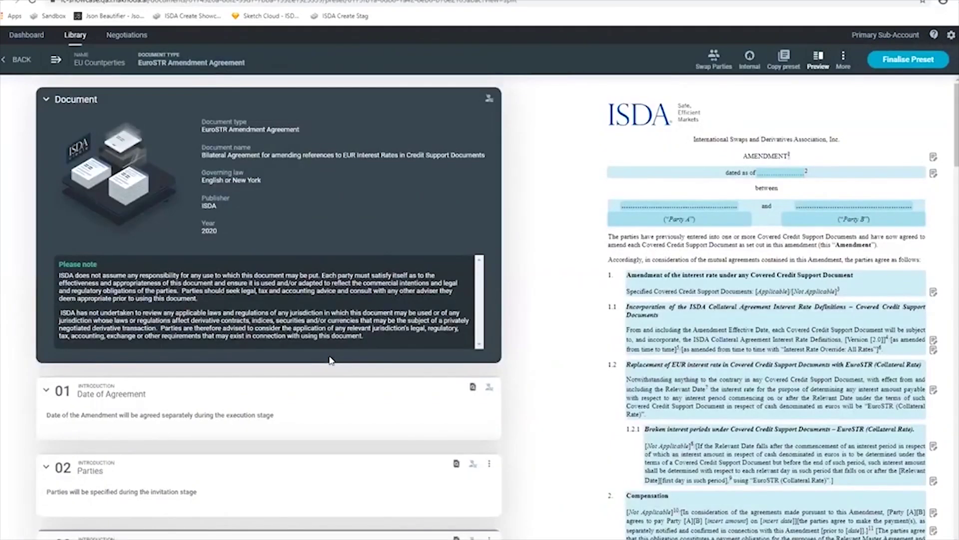
Set sections 04–Compensation: mostly Not Applicable, specified definitions version, EuroSTR (Collateral Rate) replacement rate
scroll(330, 360, "down", 10)
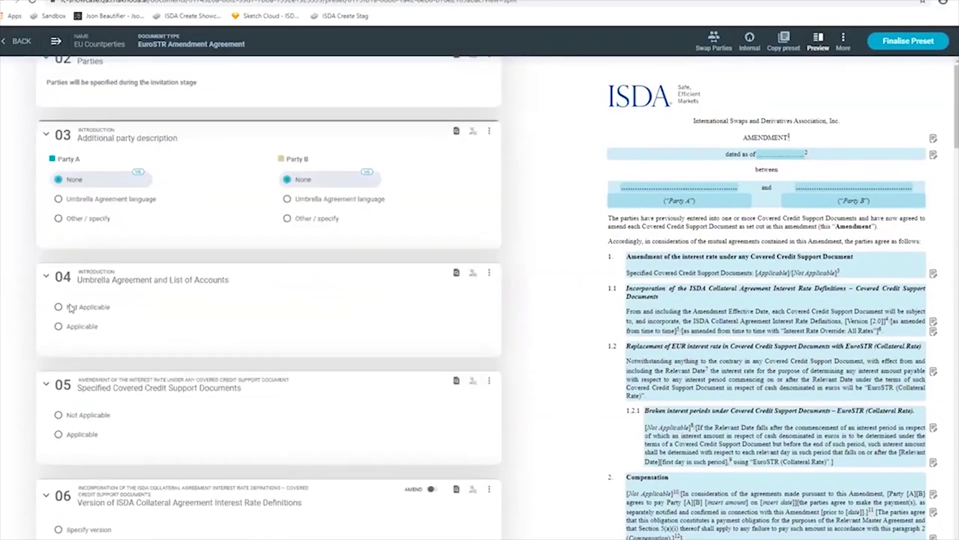
left_click(78, 306)
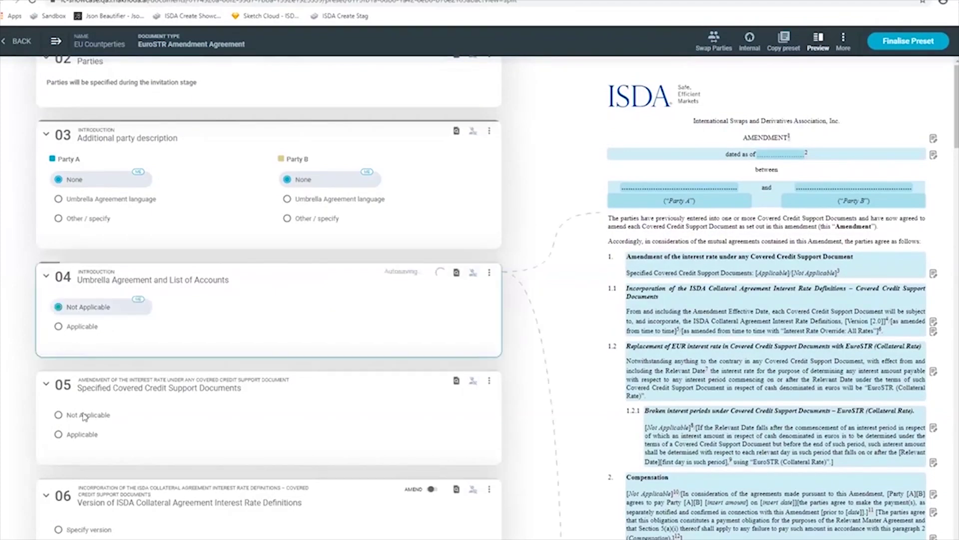
left_click(84, 415)
scroll(84, 379, "down", 4)
left_click(97, 329)
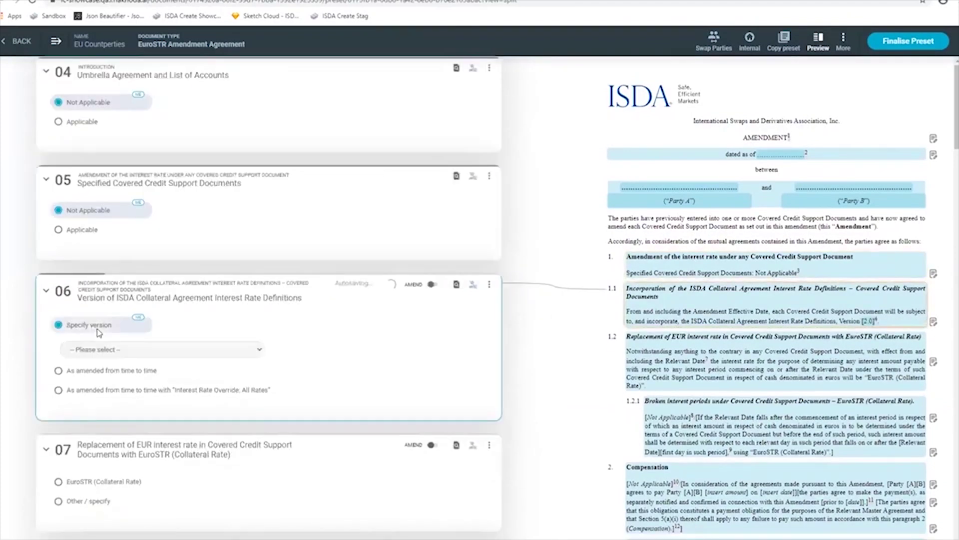
scroll(92, 305, "down", 5)
left_click(85, 275)
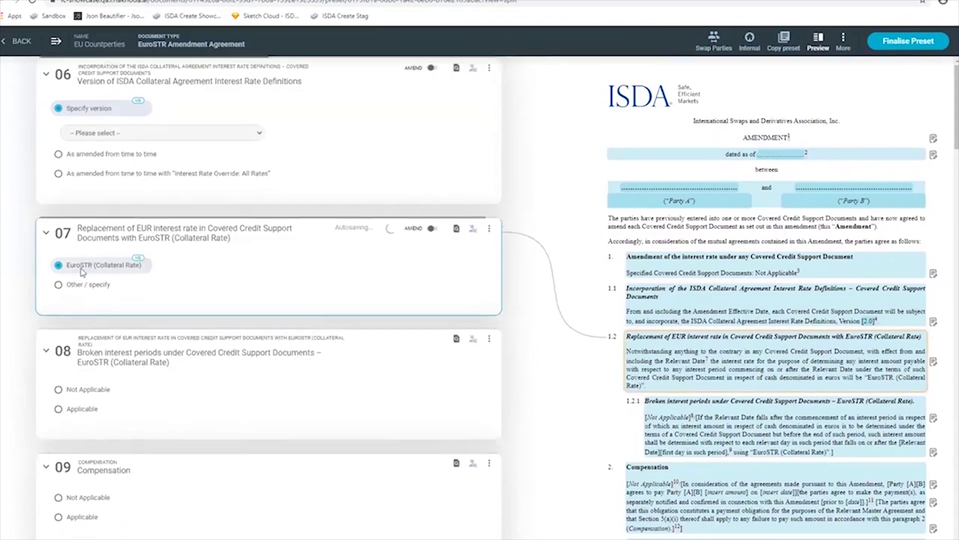
scroll(86, 304, "down", 3)
left_click(85, 248)
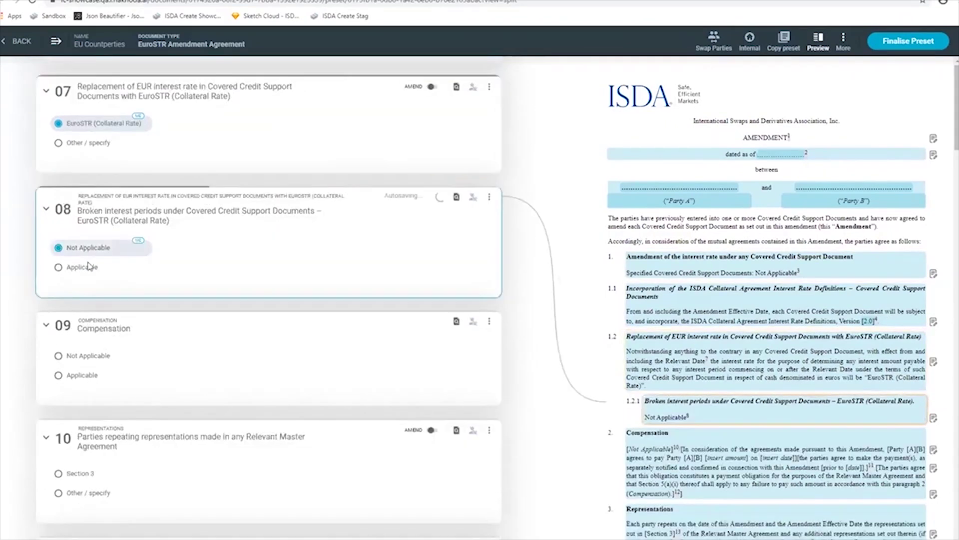
left_click(89, 357)
Elect Section 3 representations, English Law, Not Applicable service and Other Provisions, and Date of Amendment
scroll(118, 357, "down", 3)
left_click(82, 371)
scroll(133, 357, "down", 3)
left_click(90, 378)
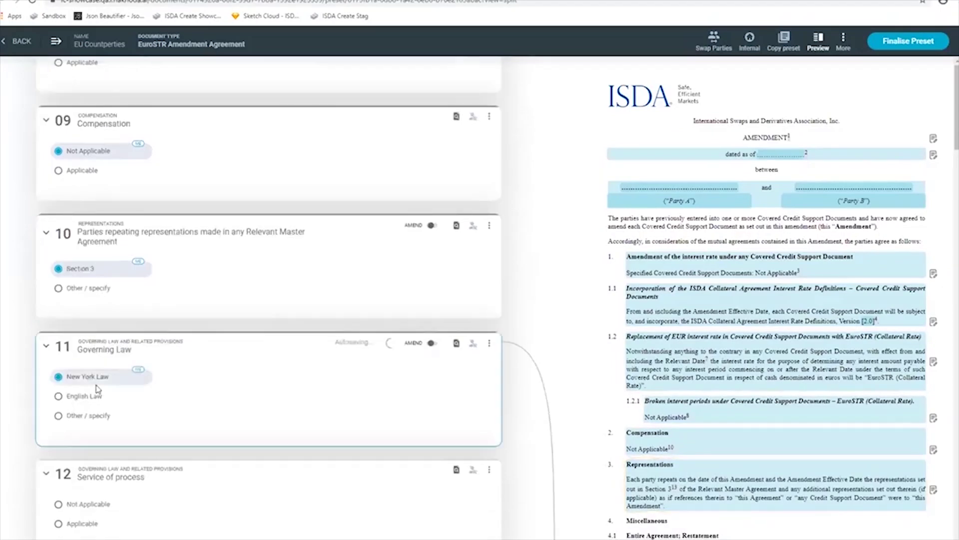
scroll(97, 388, "down", 4)
left_click(80, 243)
left_click(77, 352)
scroll(90, 319, "down", 4)
left_click(82, 305)
scroll(90, 320, "down", 3)
left_click(88, 311)
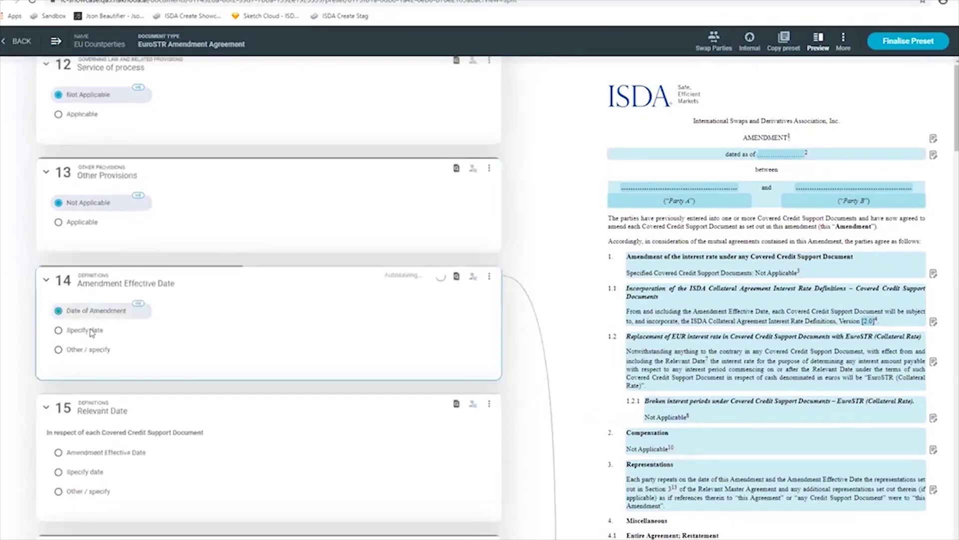
left_click(87, 452)
Finalise the EU Countperties preset and confirm its creation
scroll(225, 406, "down", 1)
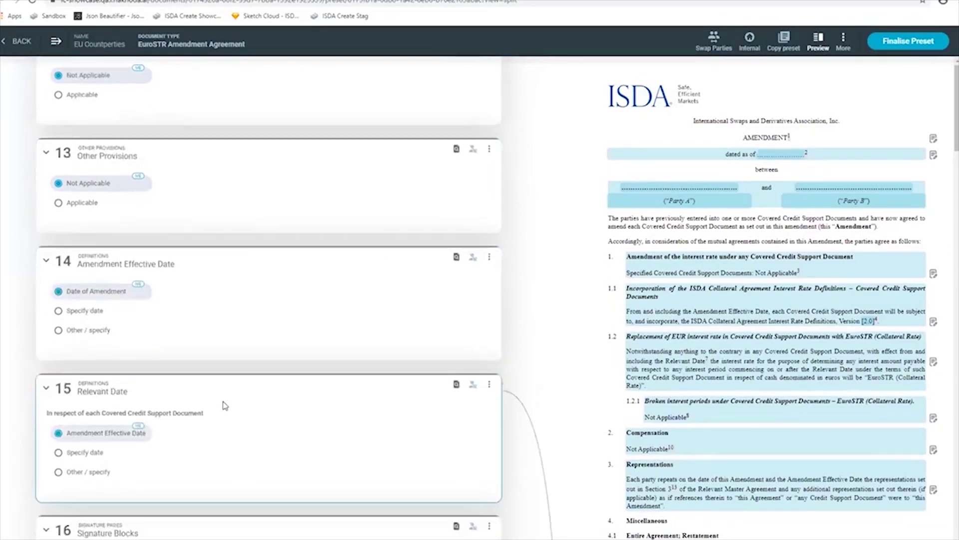
scroll(225, 405, "down", 2)
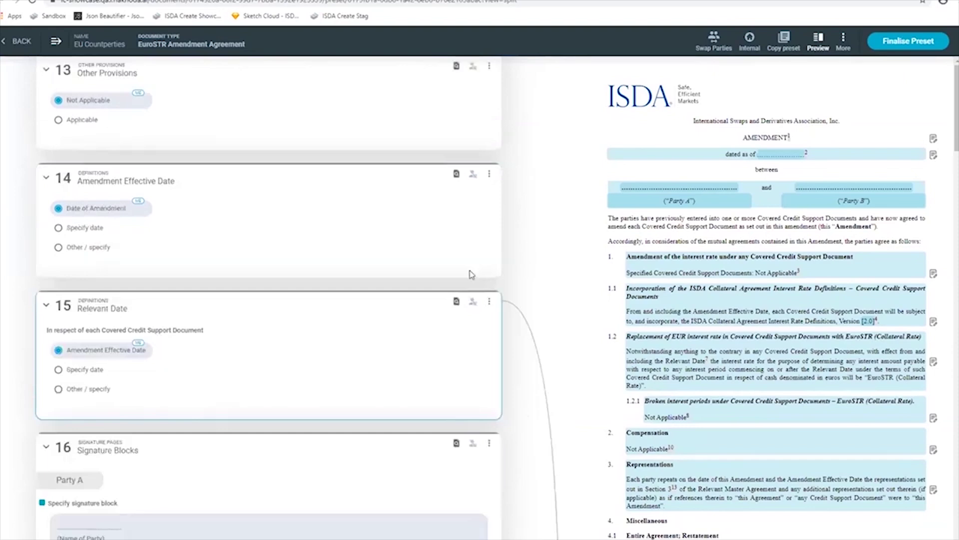
left_click(919, 44)
left_click(574, 318)
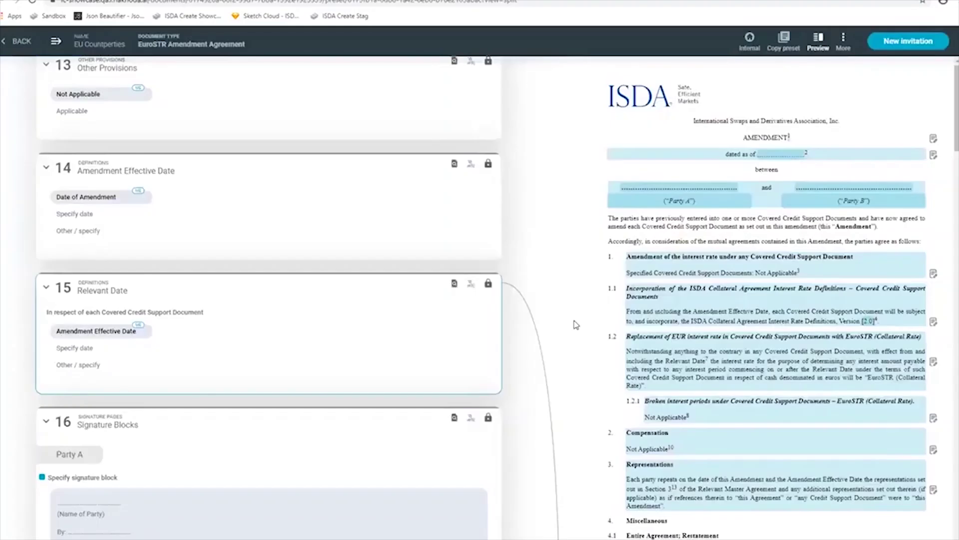
Return to Library > Presets, with EU Countperties at the top, then go to the Dashboard
scroll(501, 315, "up", 5)
scroll(368, 175, "up", 8)
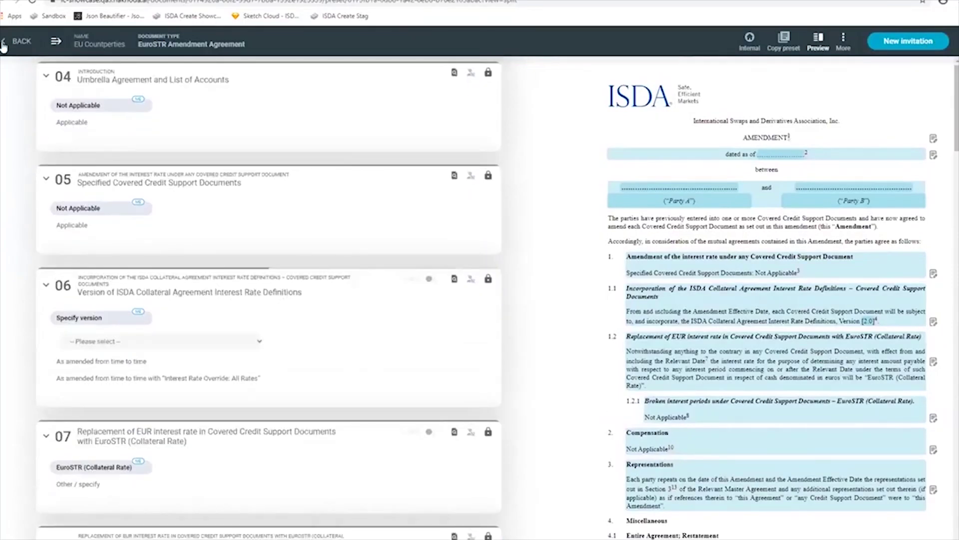
left_click(26, 44)
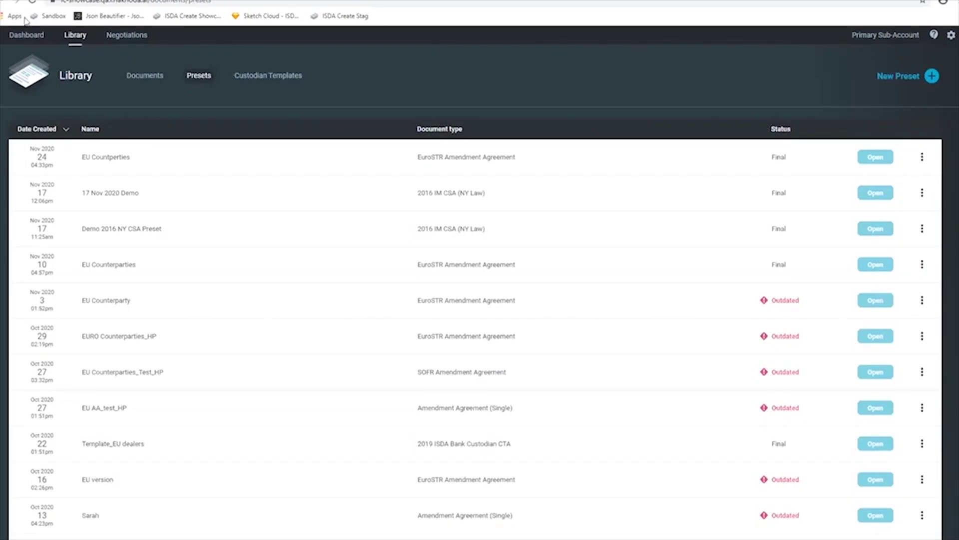
left_click(22, 36)
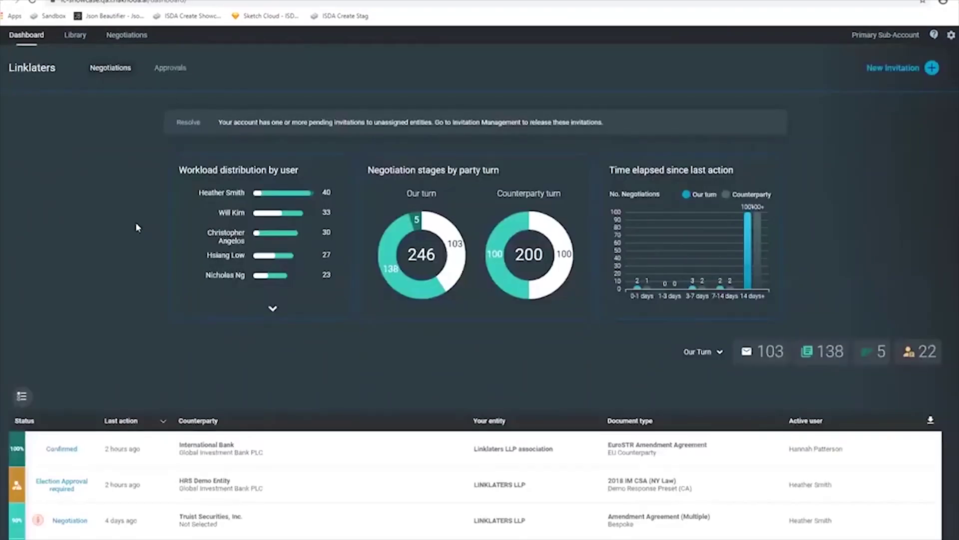
Open International Bank's received EuroSTR amendment, unlock it, and apply the EU Countperties preset
scroll(101, 193, "down", 5)
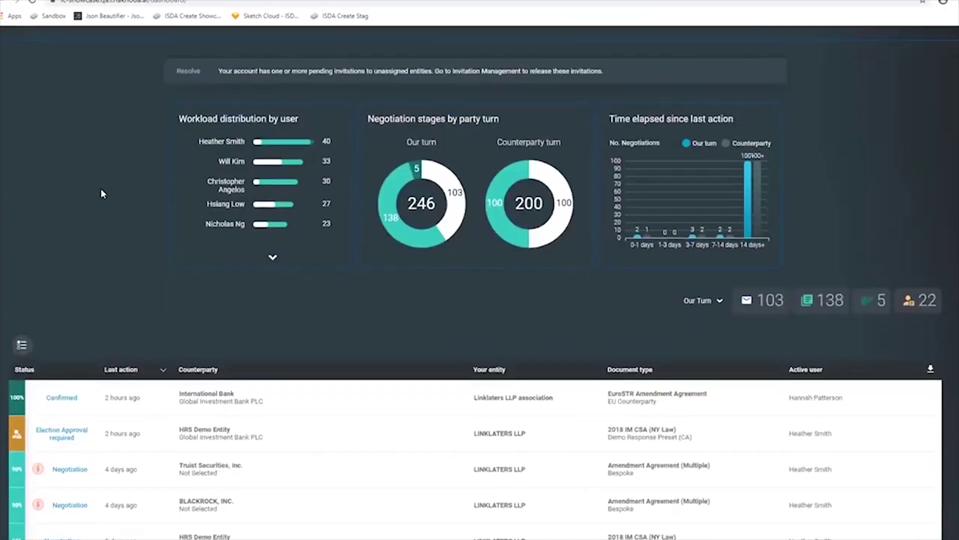
scroll(102, 193, "down", 4)
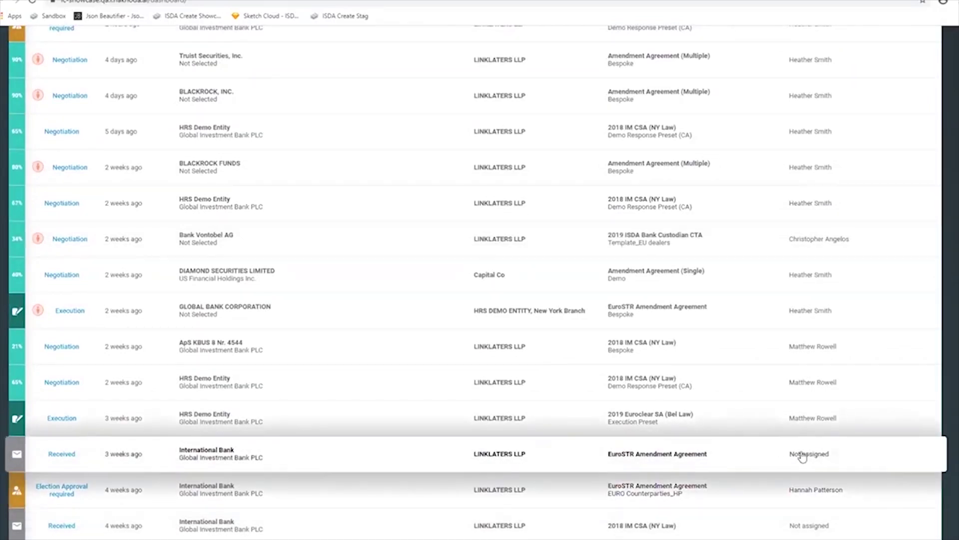
left_click(802, 457)
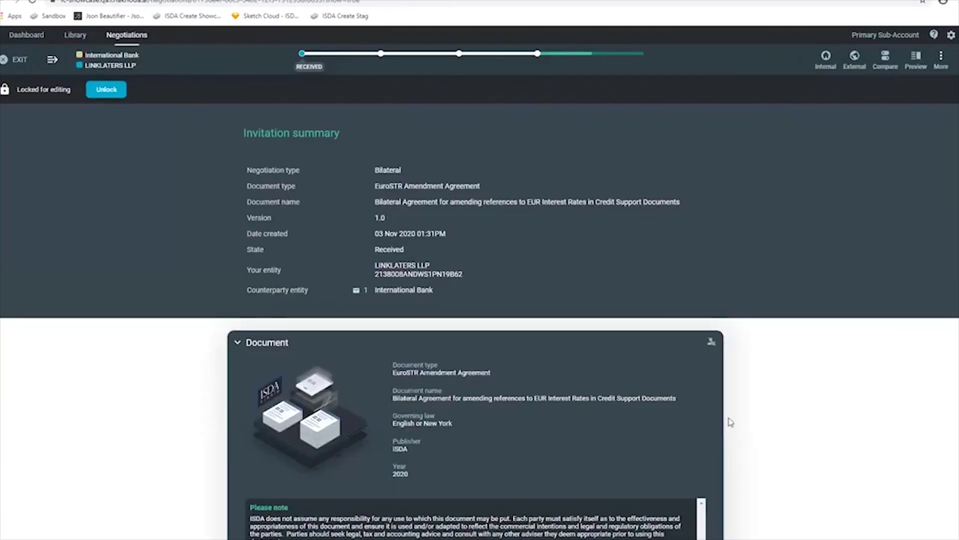
left_click(105, 91)
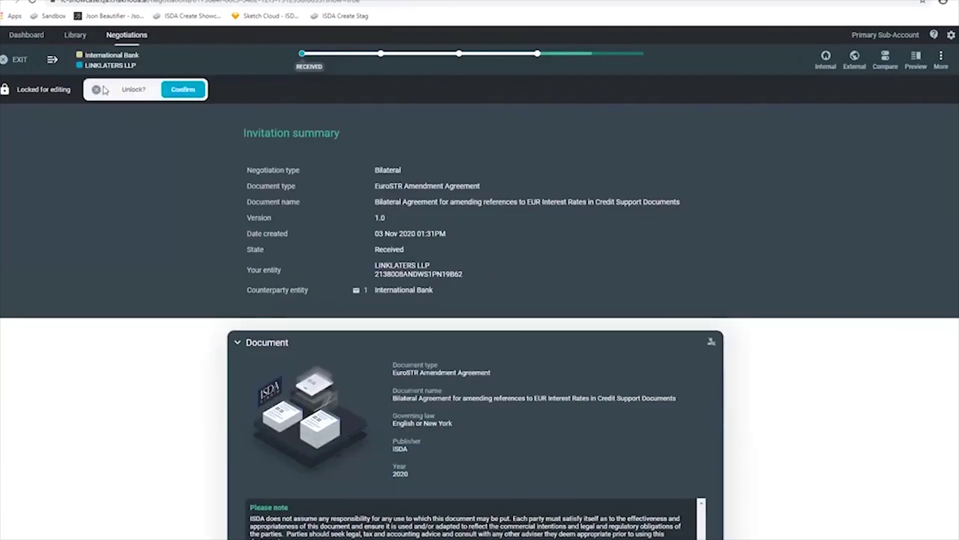
left_click(184, 91)
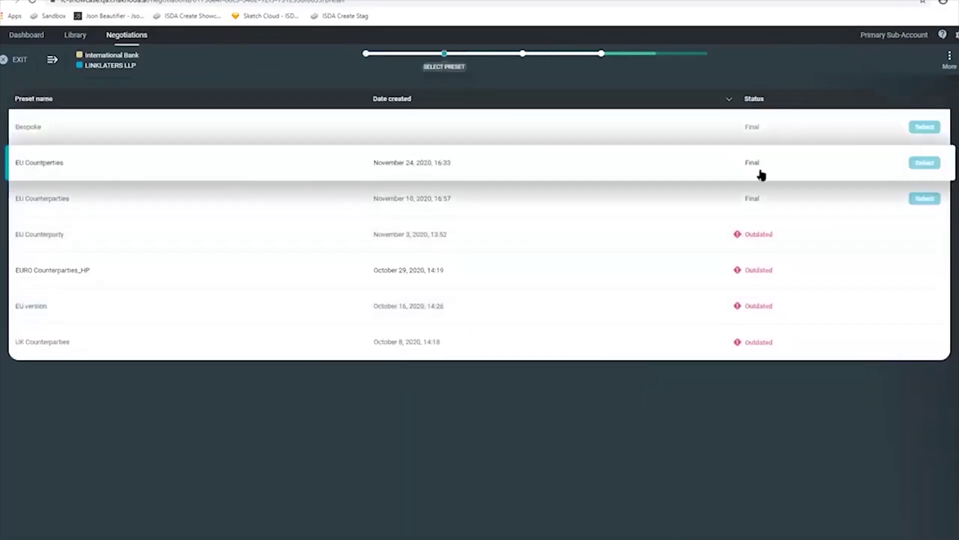
left_click(920, 168)
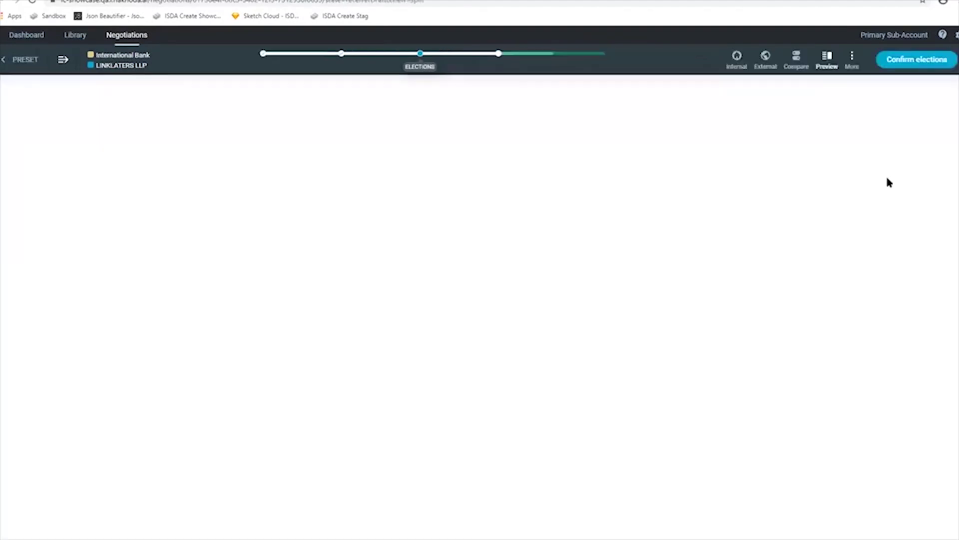
scroll(476, 369, "down", 1)
scroll(475, 369, "down", 10)
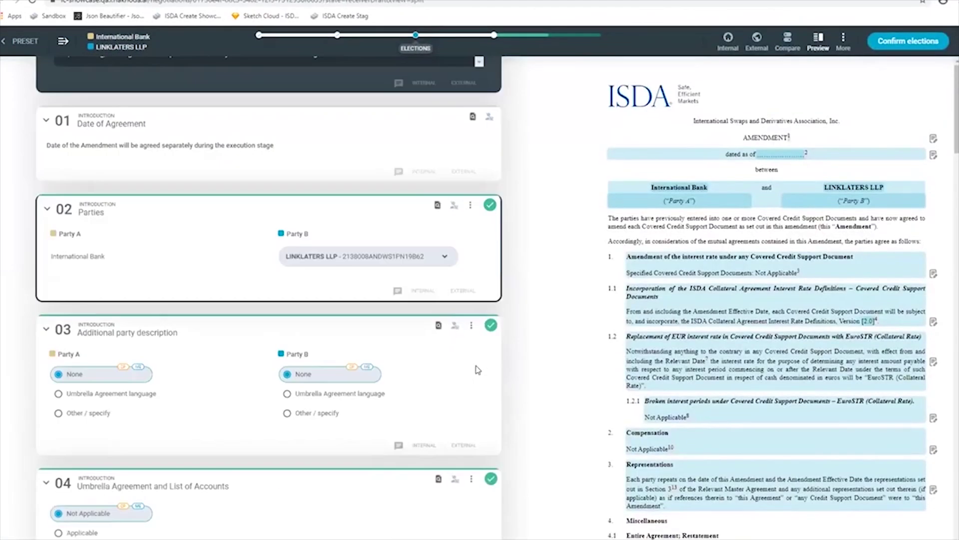
Filter to Not Agreed, set election 08 Applicable on or after the Relevant Date, and confirm elections
left_click(60, 43)
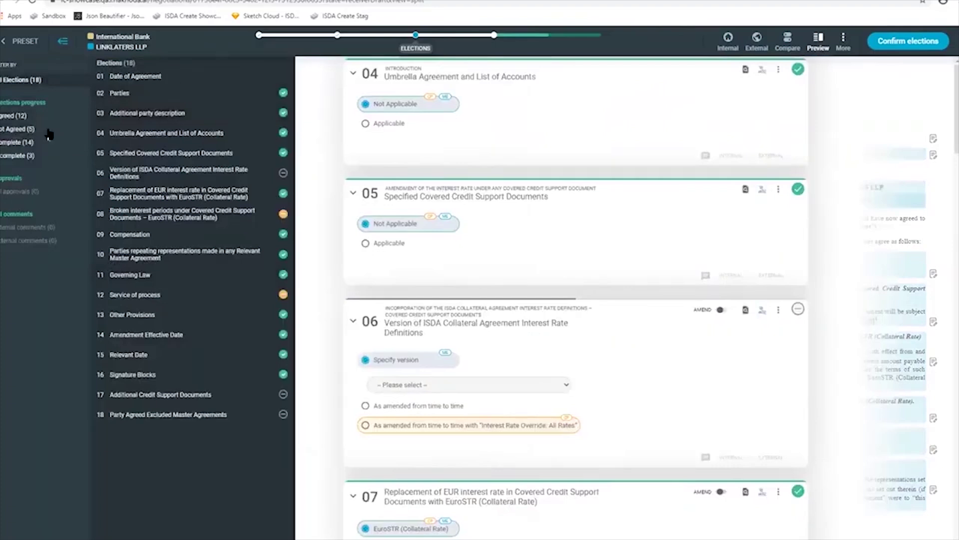
left_click(18, 130)
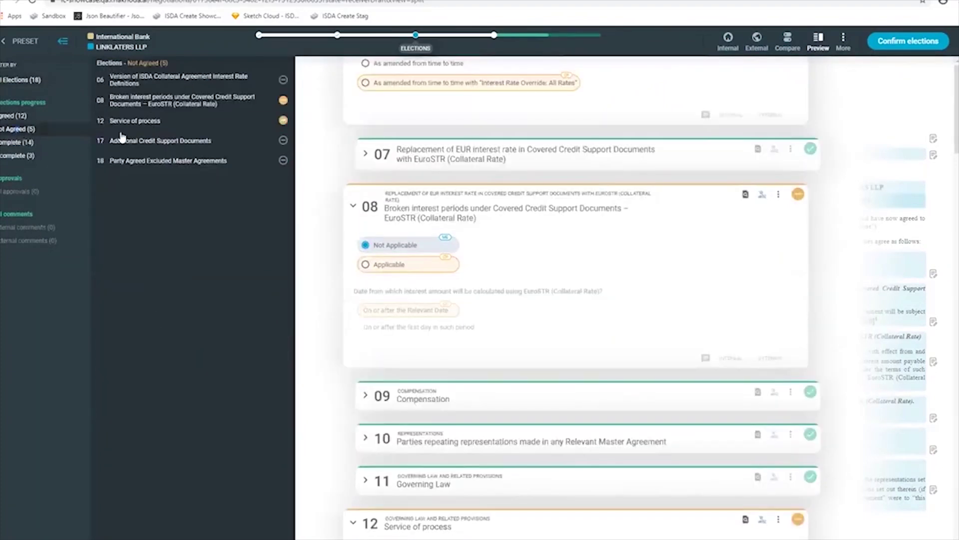
left_click(150, 102)
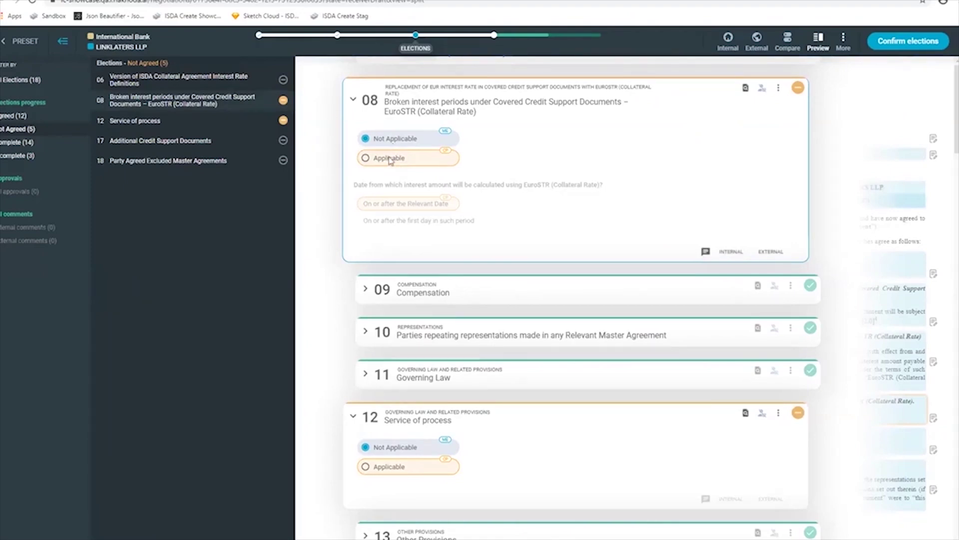
left_click(389, 158)
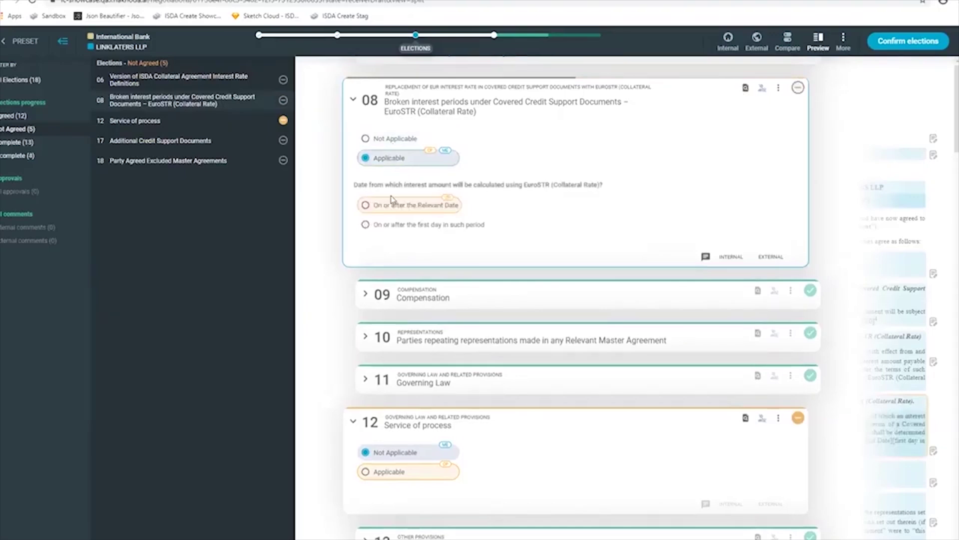
left_click(394, 203)
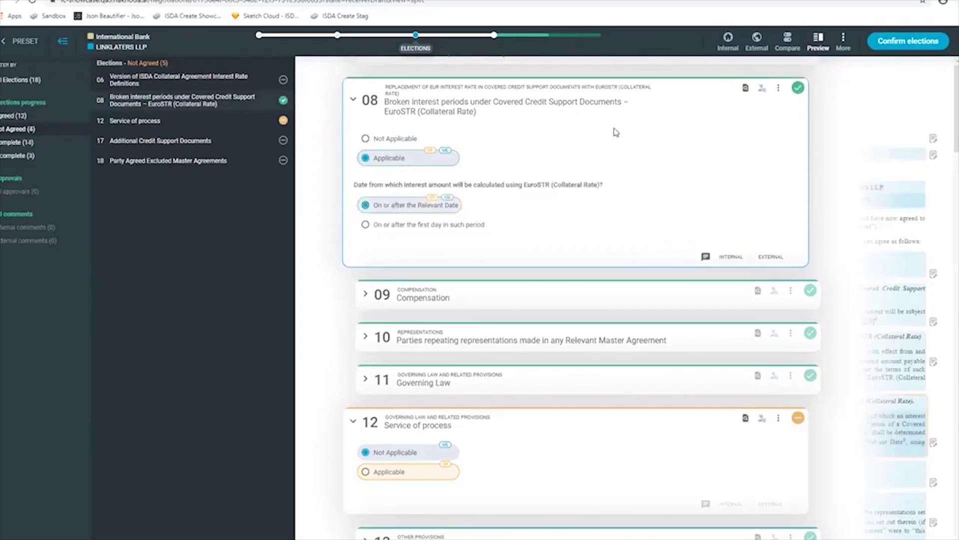
left_click(62, 42)
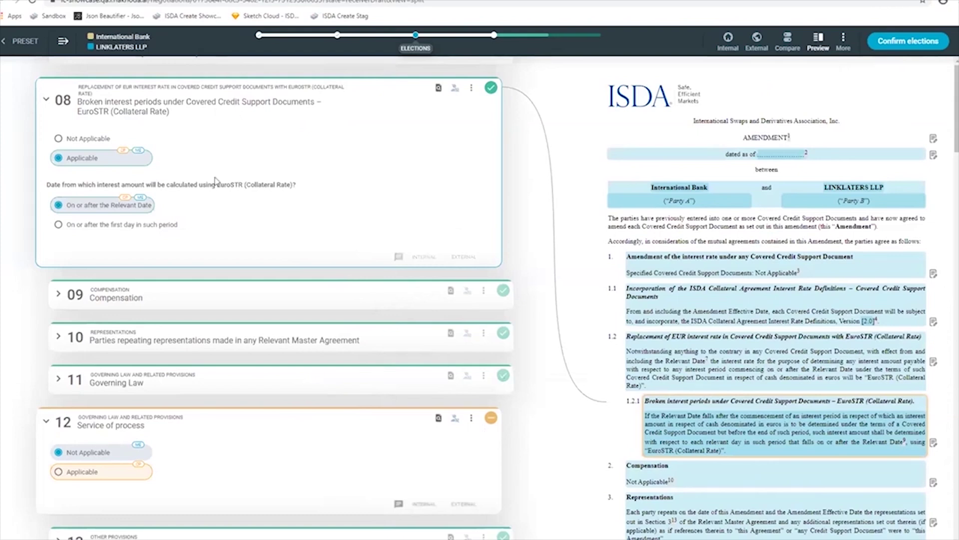
scroll(336, 355, "down", 2)
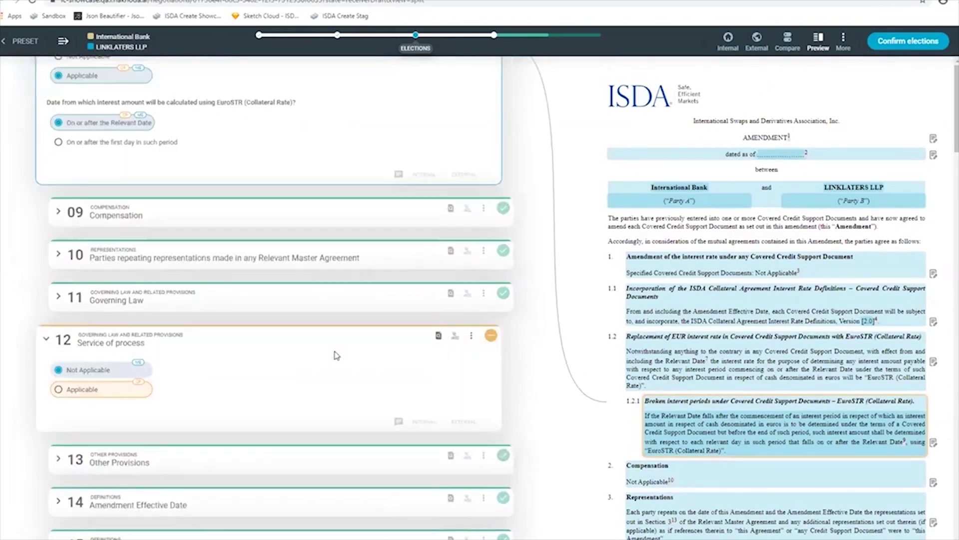
scroll(336, 356, "down", 5)
scroll(337, 325, "up", 5)
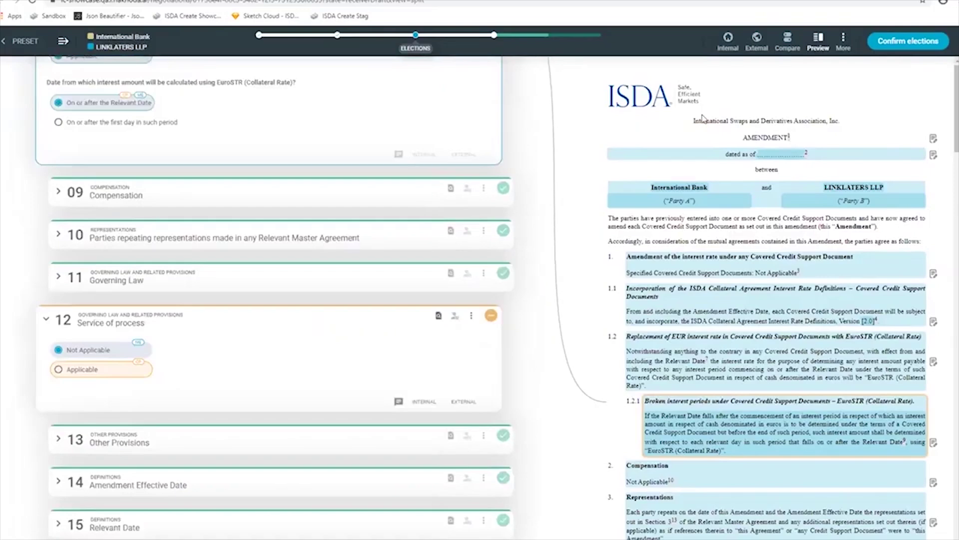
left_click(906, 43)
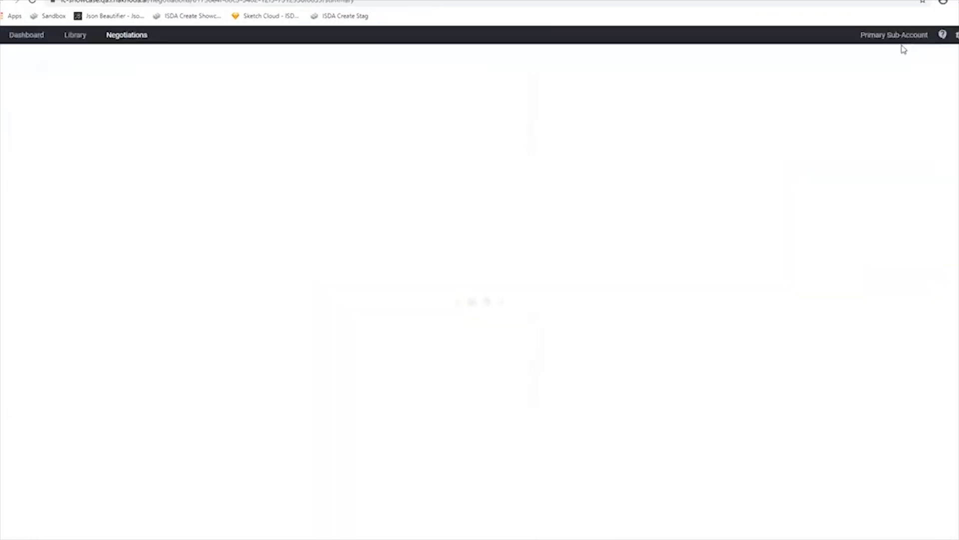
Accept and confirm the invitation to send the position to International Bank, then go to the Dashboard
left_click(673, 361)
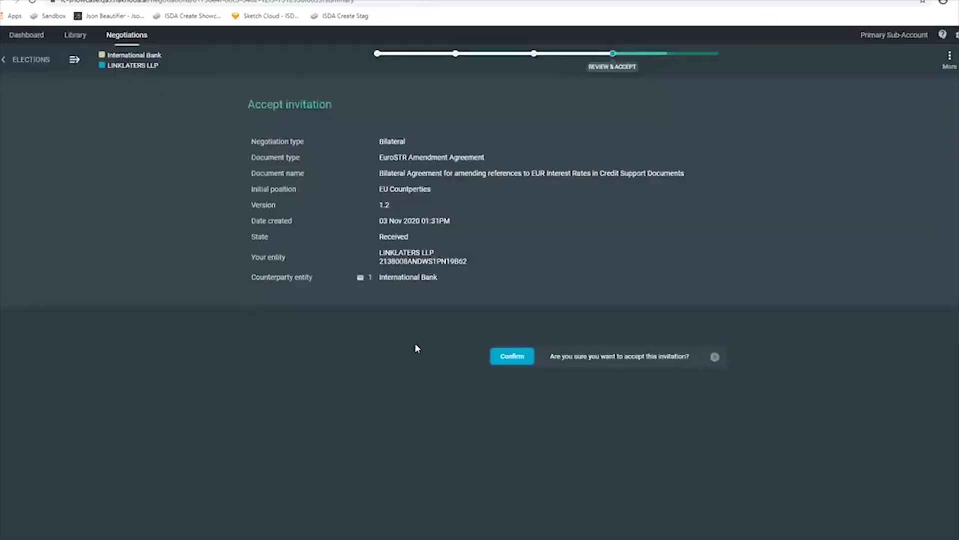
left_click(519, 361)
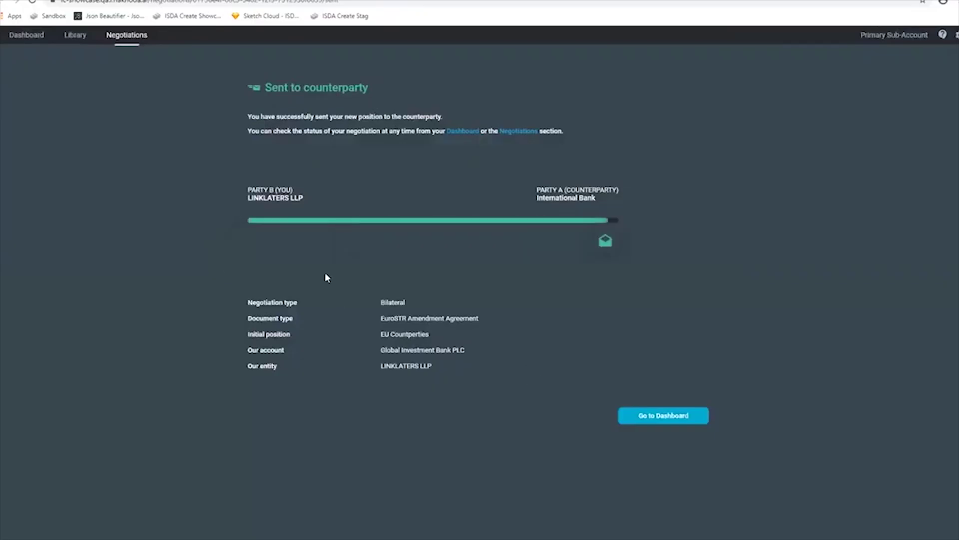
left_click(673, 416)
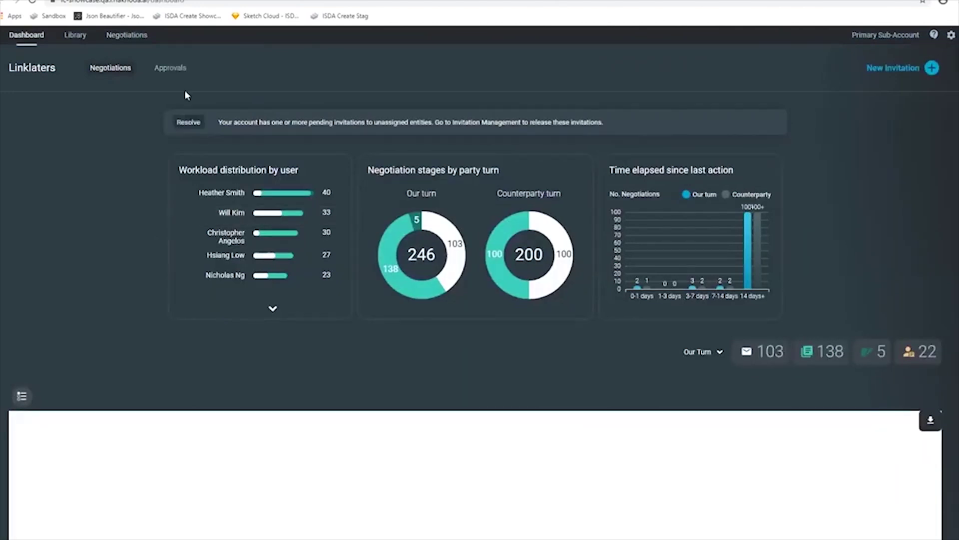
Review the dashboard's Approvals overview, then bring up all 1007 negotiations
left_click(175, 72)
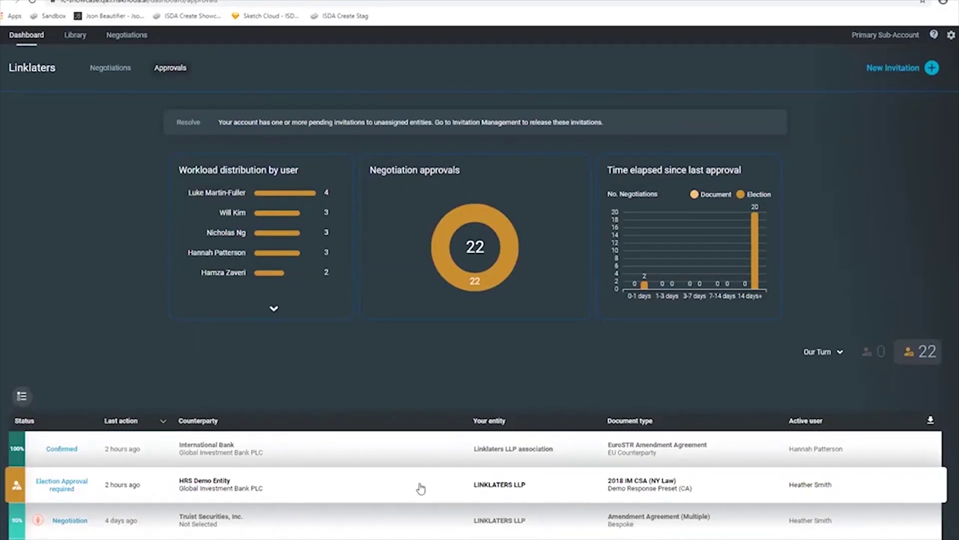
scroll(220, 505, "down", 2)
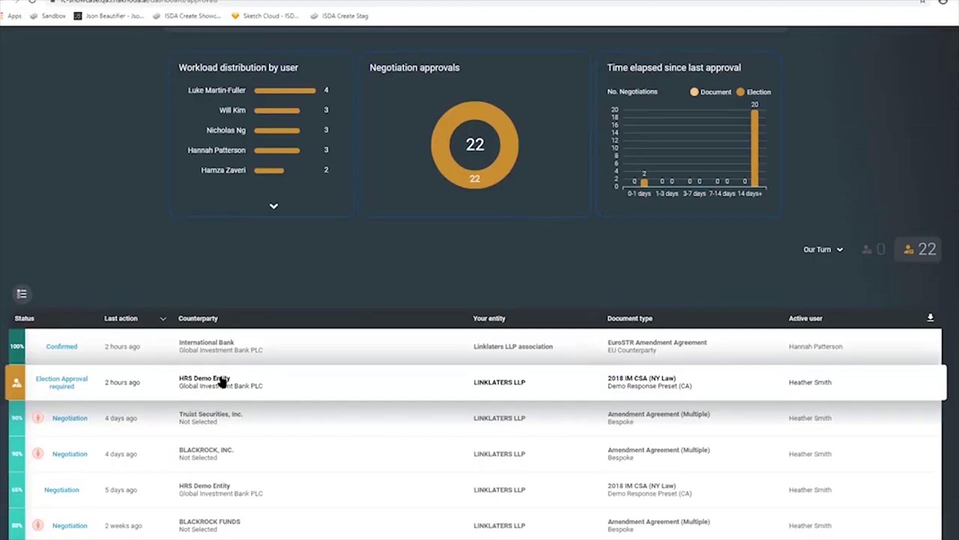
scroll(221, 378, "up", 2)
left_click(126, 38)
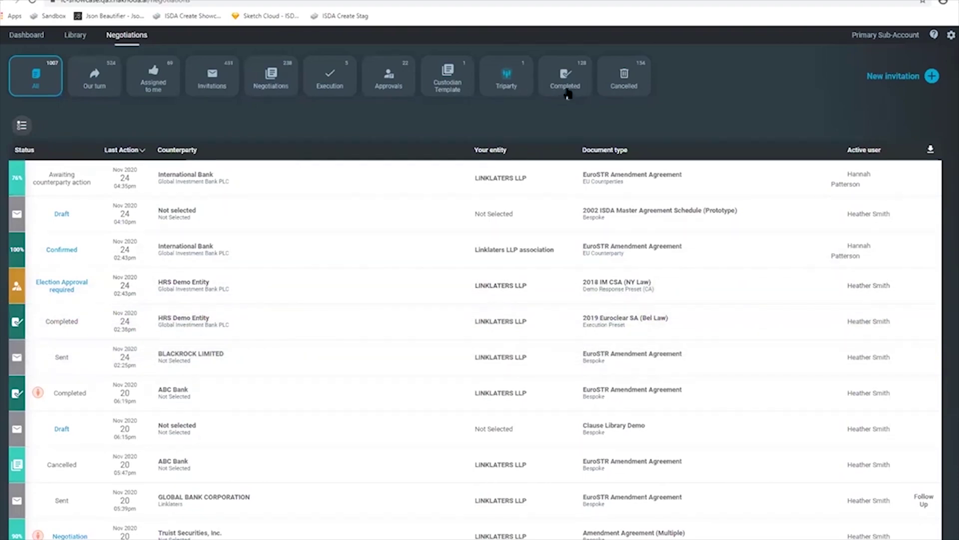
Filter negotiations to the Execution stage and open HRS Demo Entity's 2019 Euroclear SA (Bel Law) negotiation
left_click(334, 80)
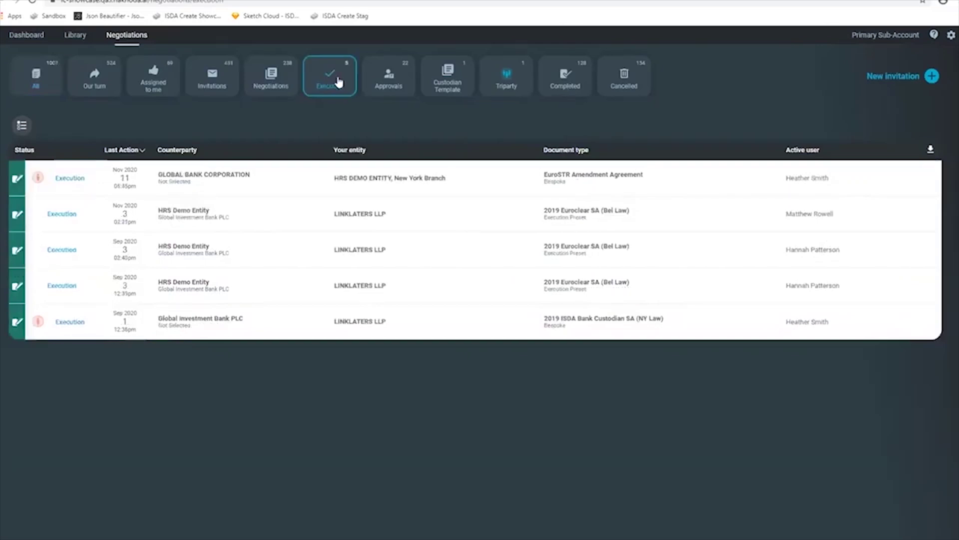
scroll(320, 95, "down", 1)
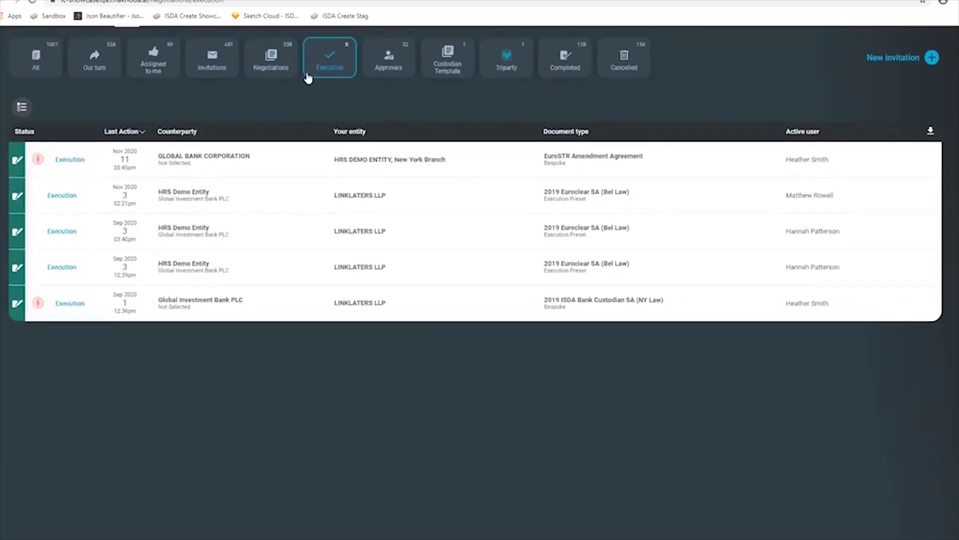
scroll(308, 77, "up", 1)
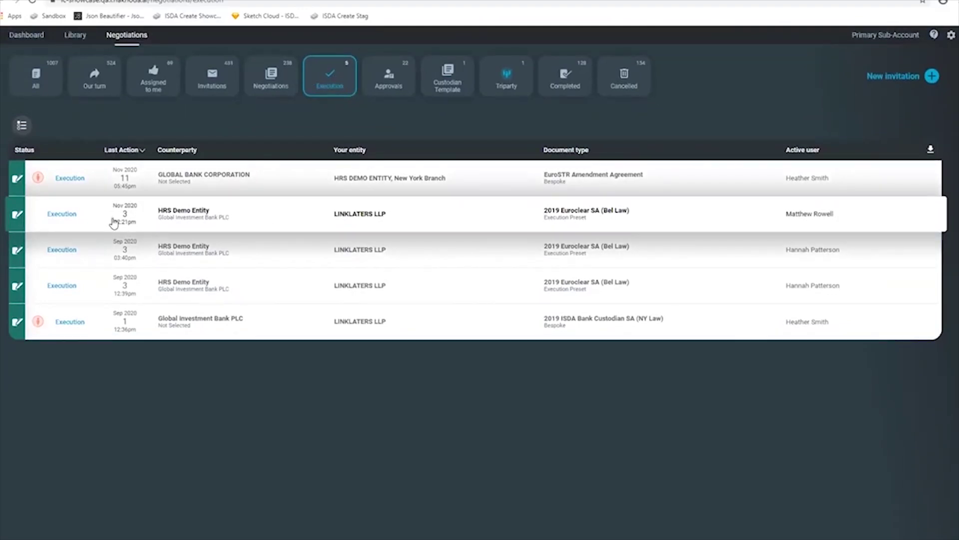
left_click(164, 220)
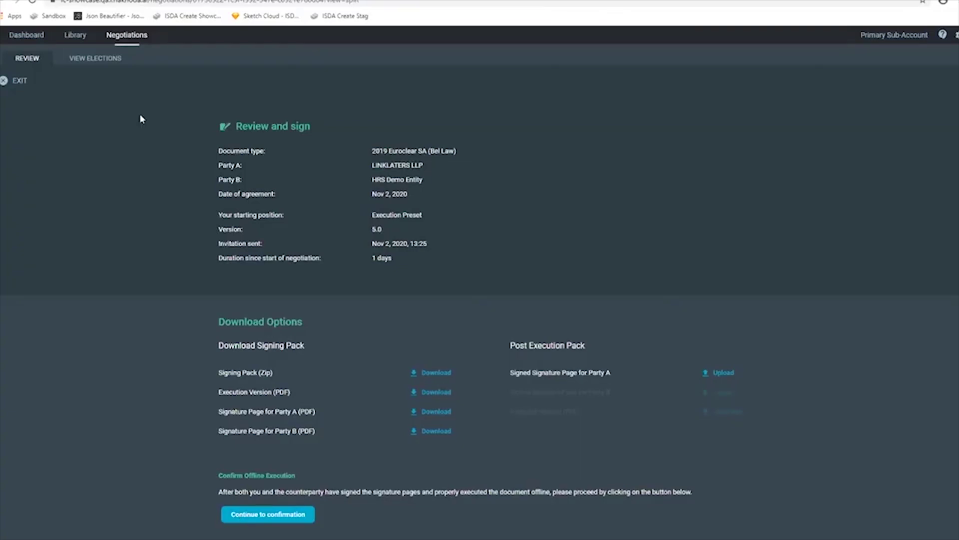
Go back to the full list of 1007 negotiations
left_click(133, 38)
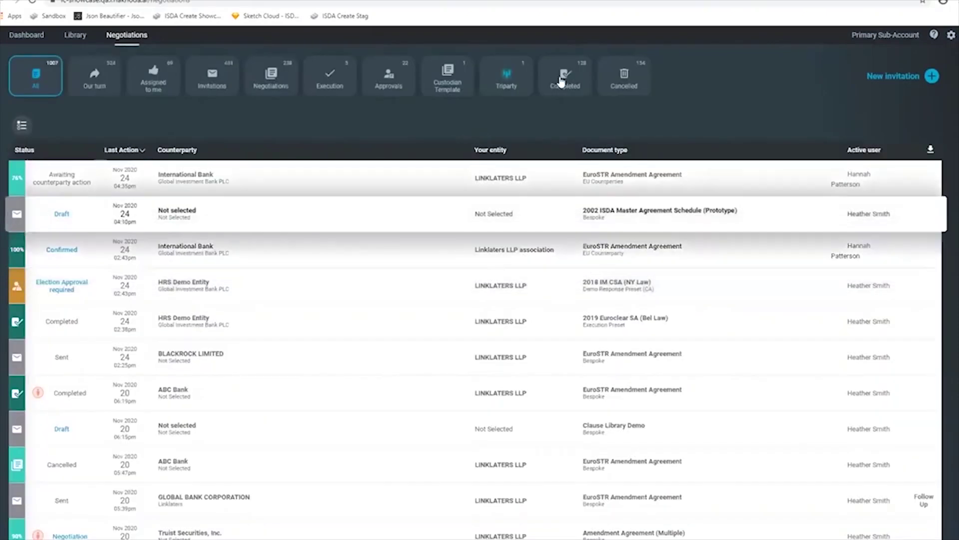
Filter to Completed, open the 2019 Euroclear SA (Bel Law) negotiation, and download and open its Audit Trail PDF
left_click(562, 82)
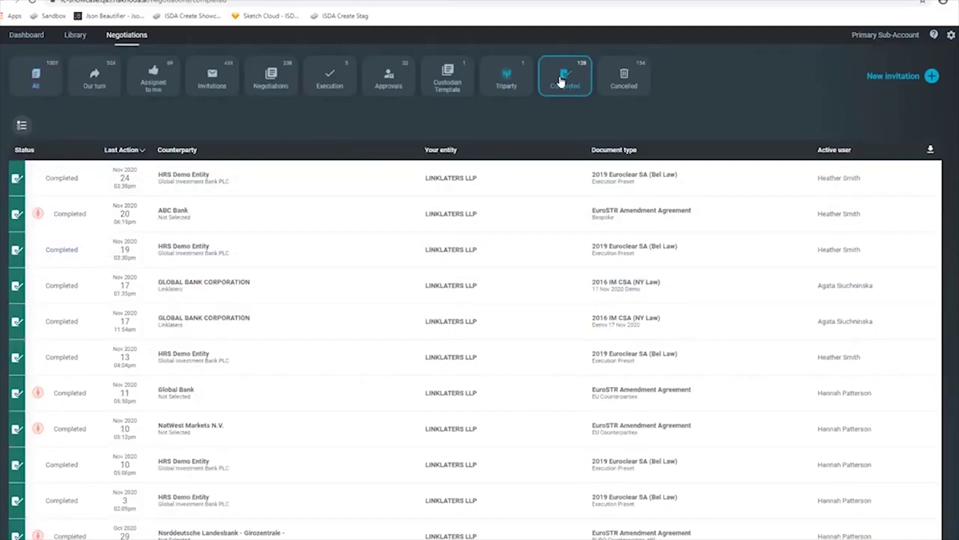
left_click(216, 176)
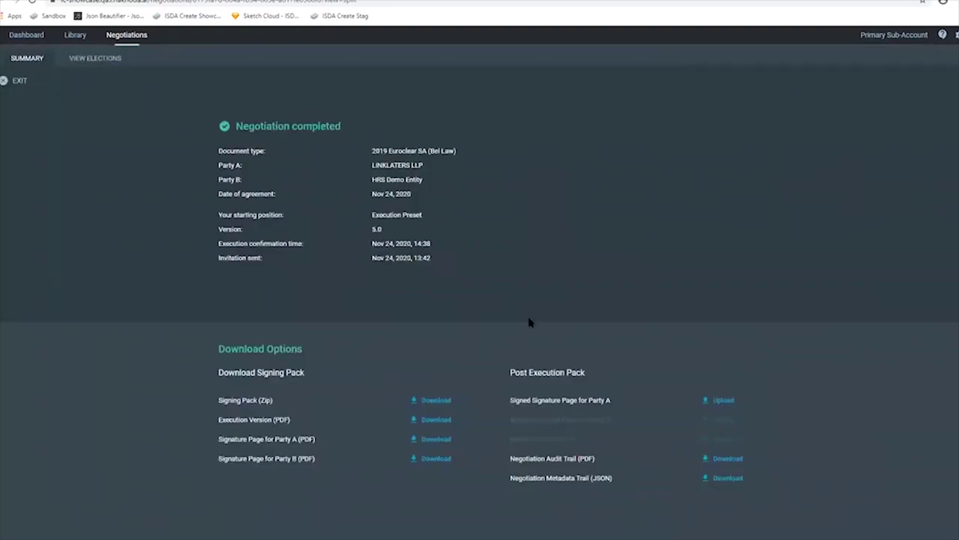
left_click(719, 460)
scroll(724, 483, "down", 1)
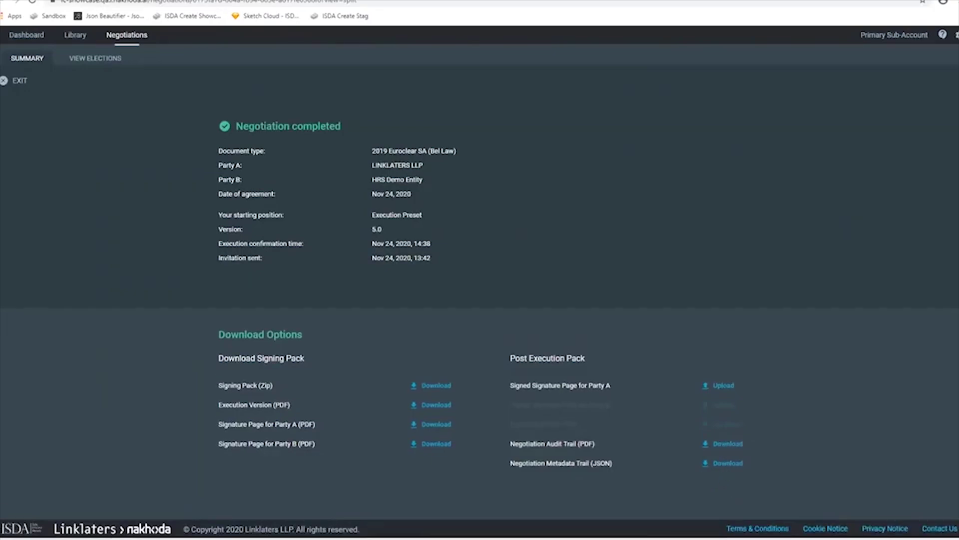
left_click(70, 535)
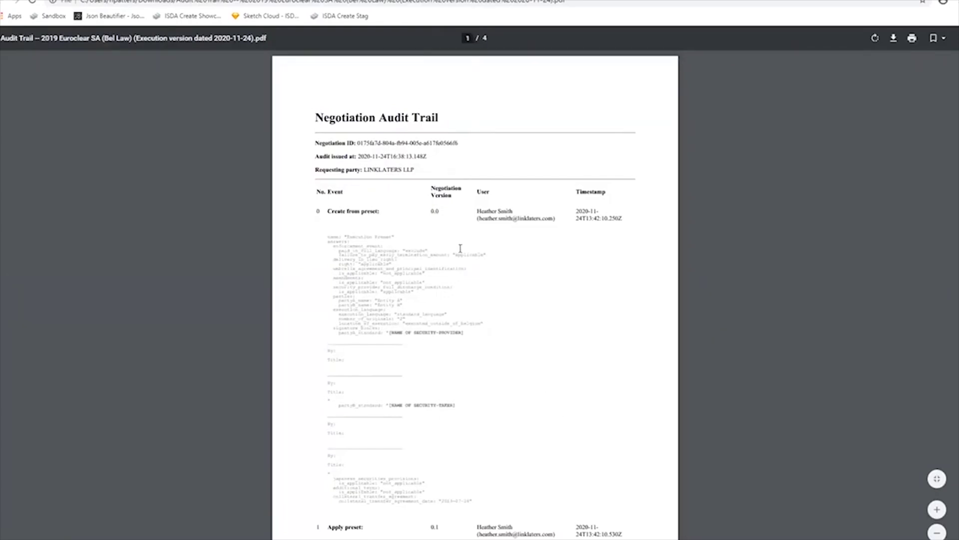
Zoom the audit trail PDF in twice, read through its pages, then close it
left_click(937, 510)
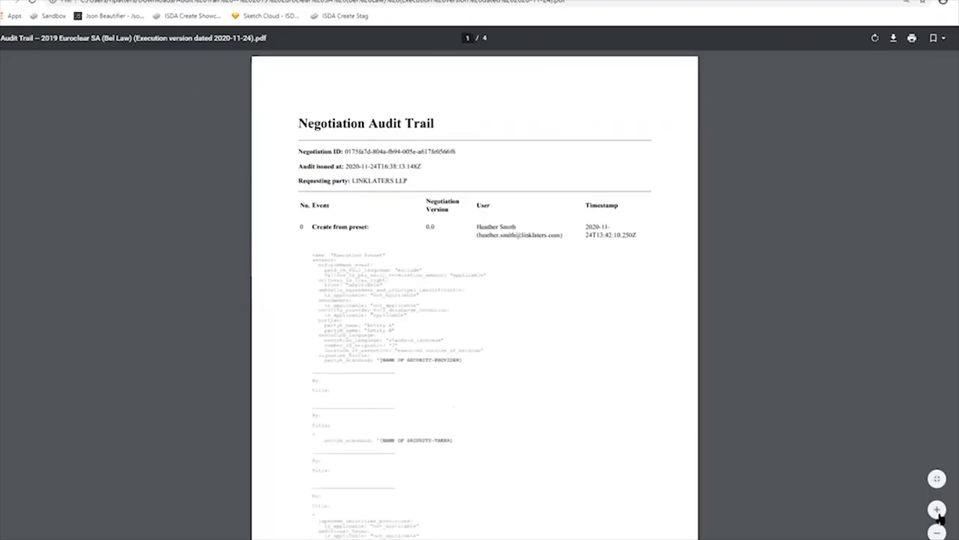
left_click(937, 511)
scroll(431, 269, "down", 3)
scroll(431, 269, "down", 10)
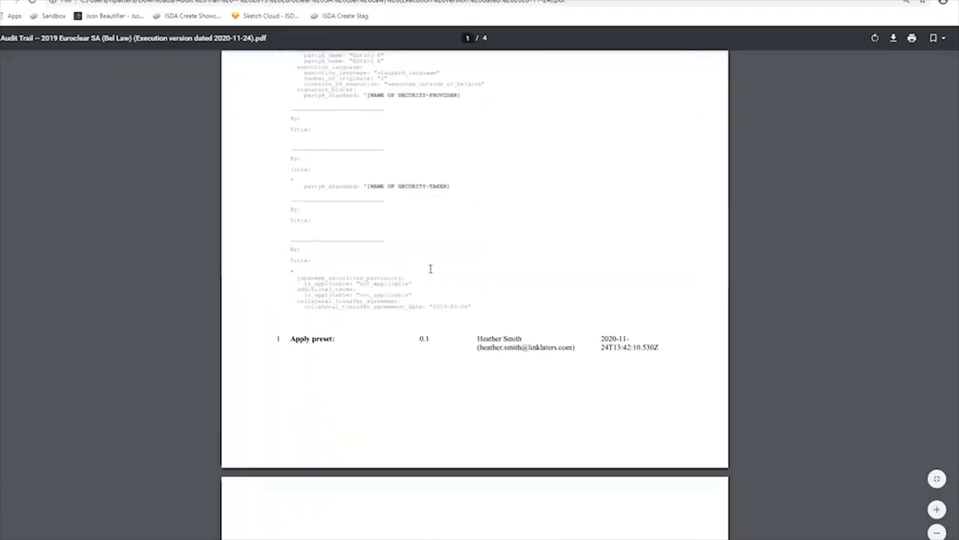
scroll(432, 279, "down", 10)
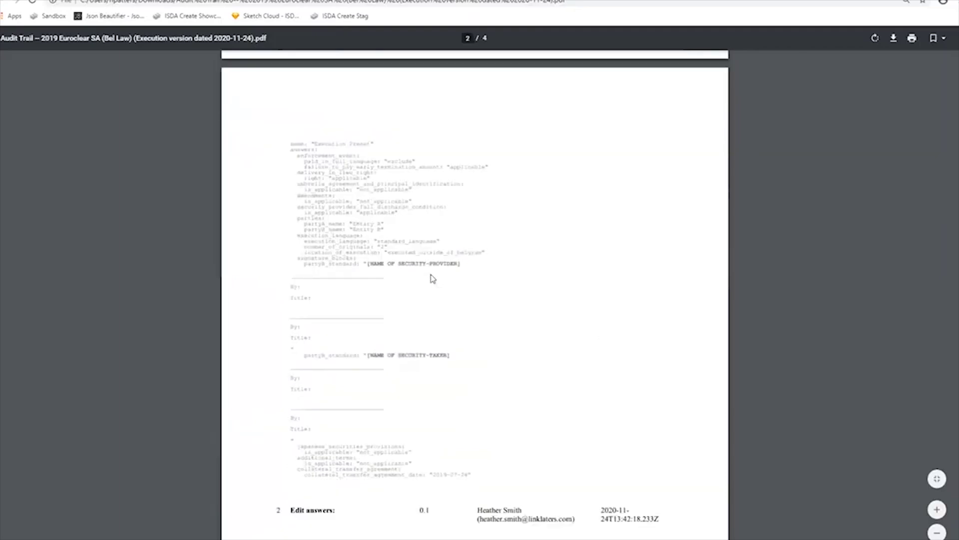
scroll(433, 278, "down", 8)
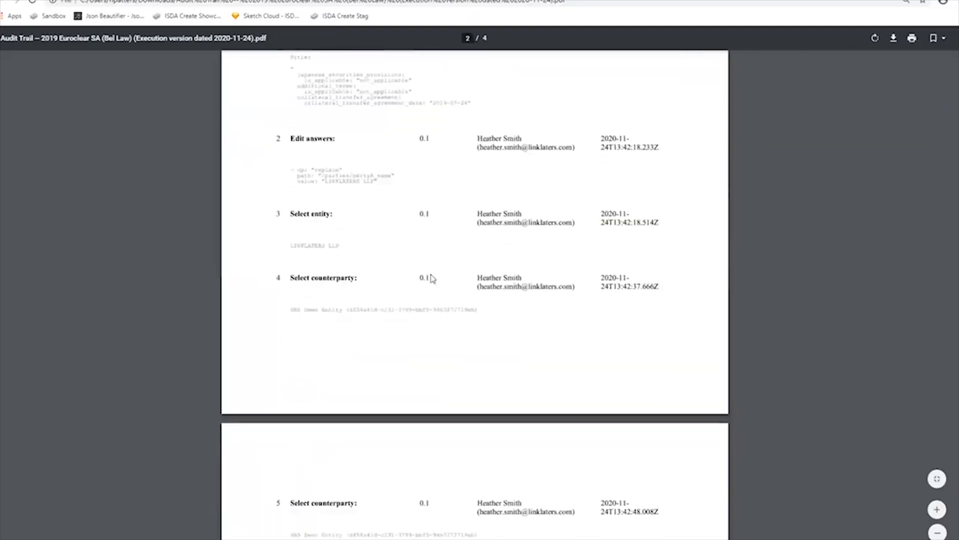
scroll(433, 278, "down", 2)
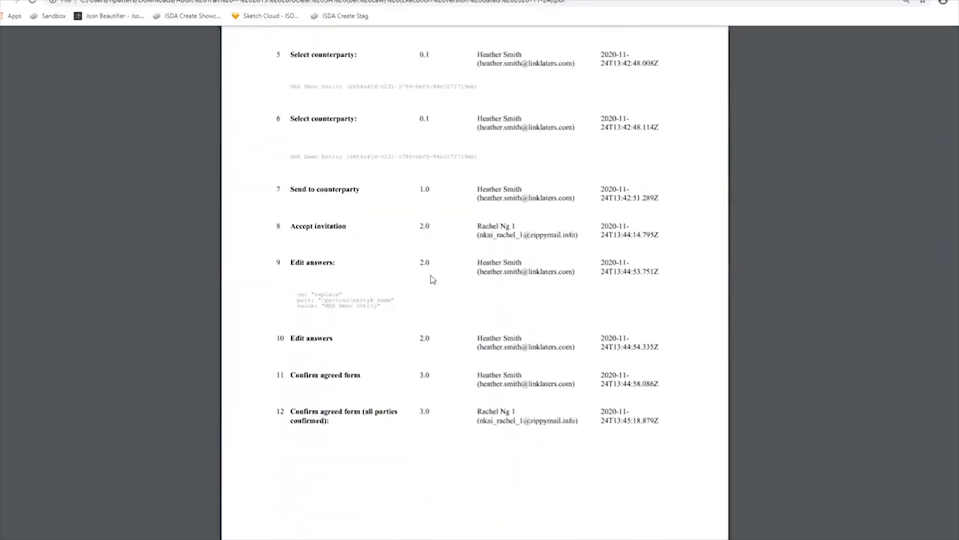
key("ctrl+w")
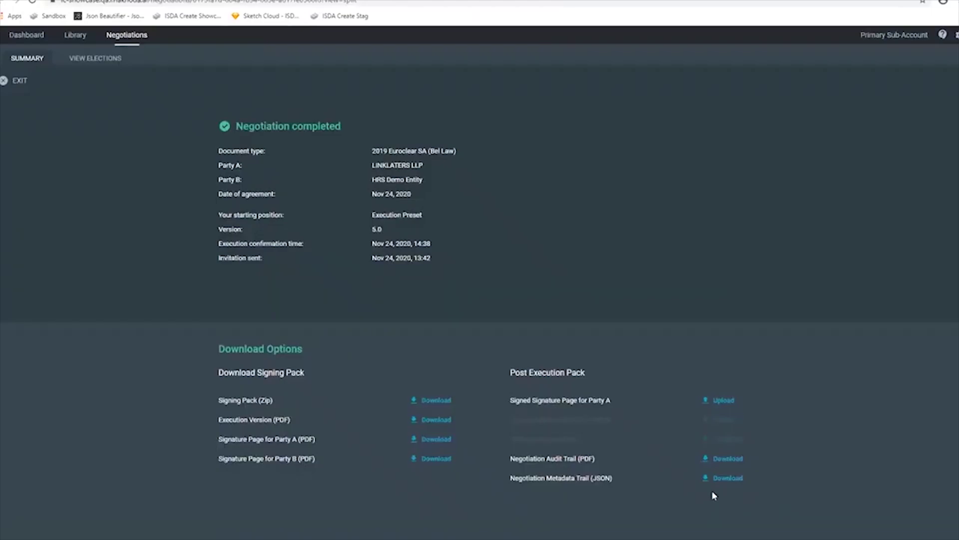
Glance over the completed negotiation summary, then open the Library's Documents list
scroll(719, 482, "down", 1)
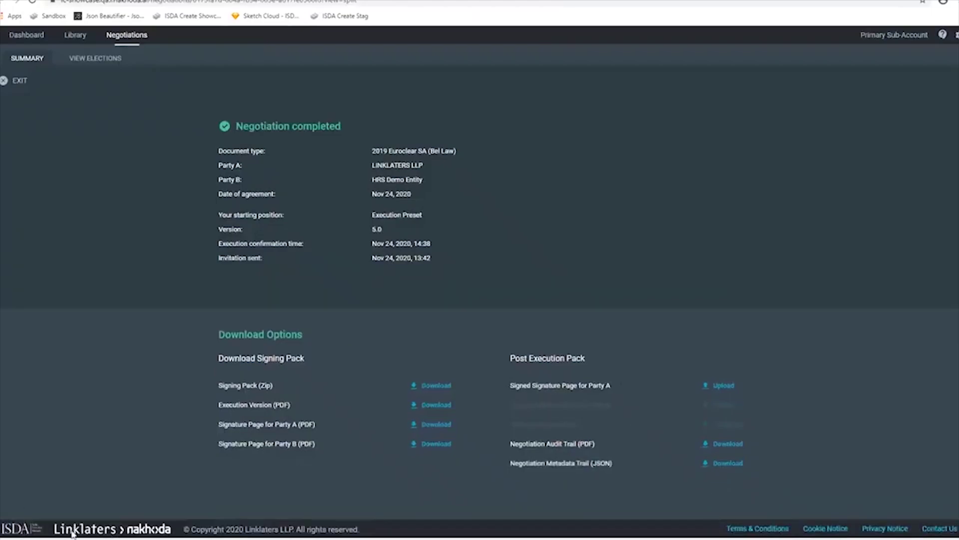
scroll(281, 43, "up", 1)
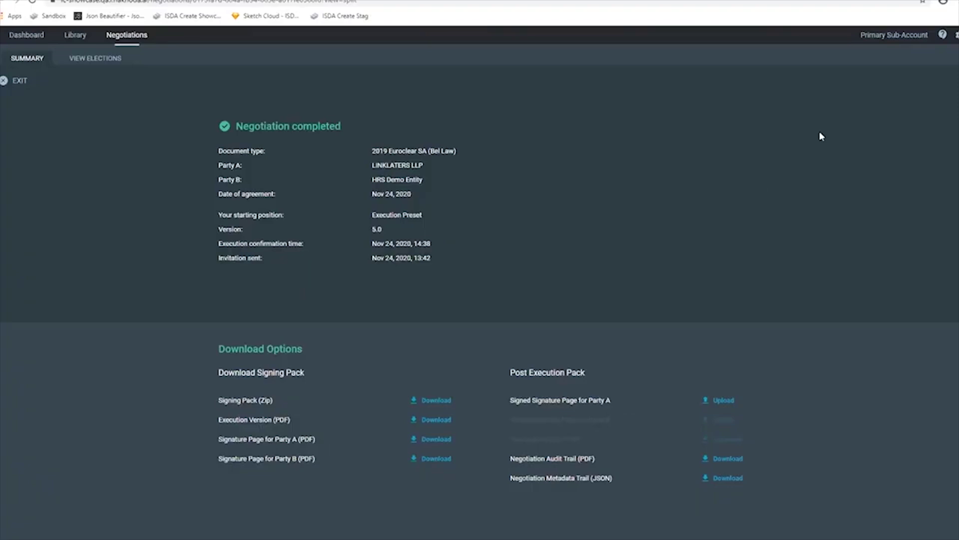
left_click(74, 44)
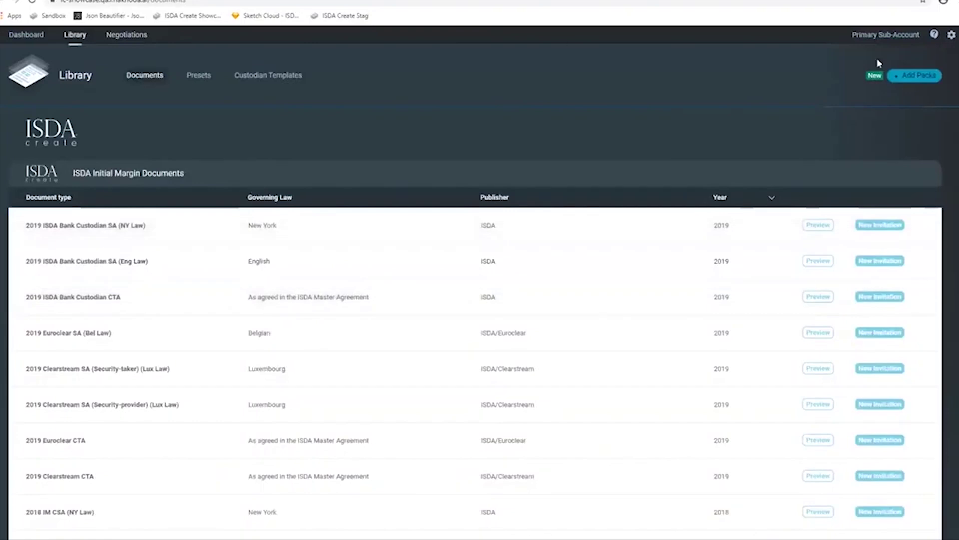
Open Resources via the help icon and browse the Video Tutorials
left_click(933, 36)
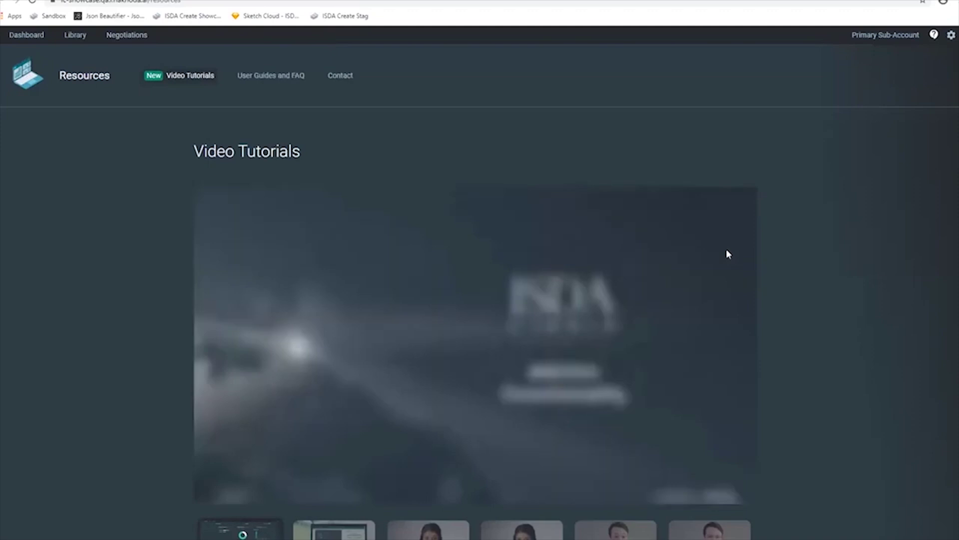
scroll(727, 253, "down", 3)
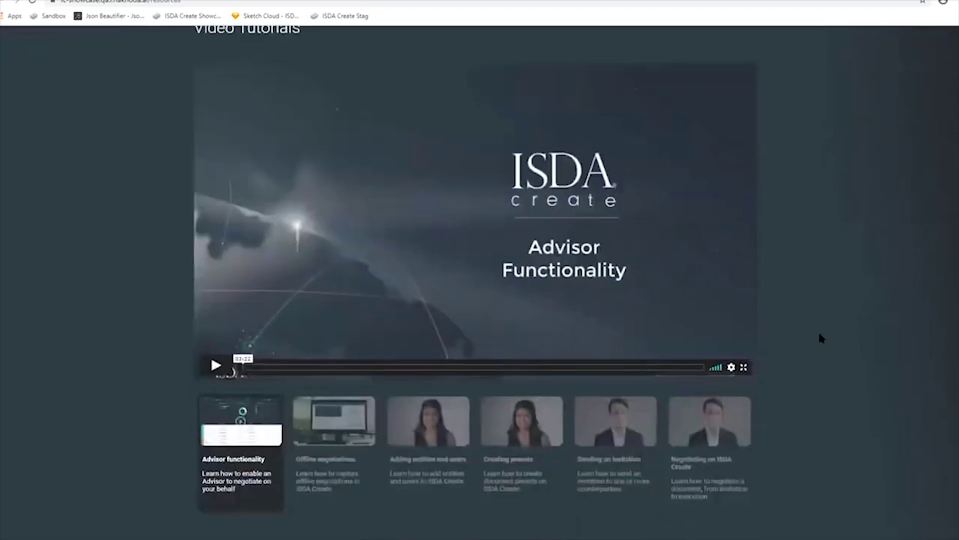
scroll(822, 337, "up", 3)
scroll(821, 337, "down", 3)
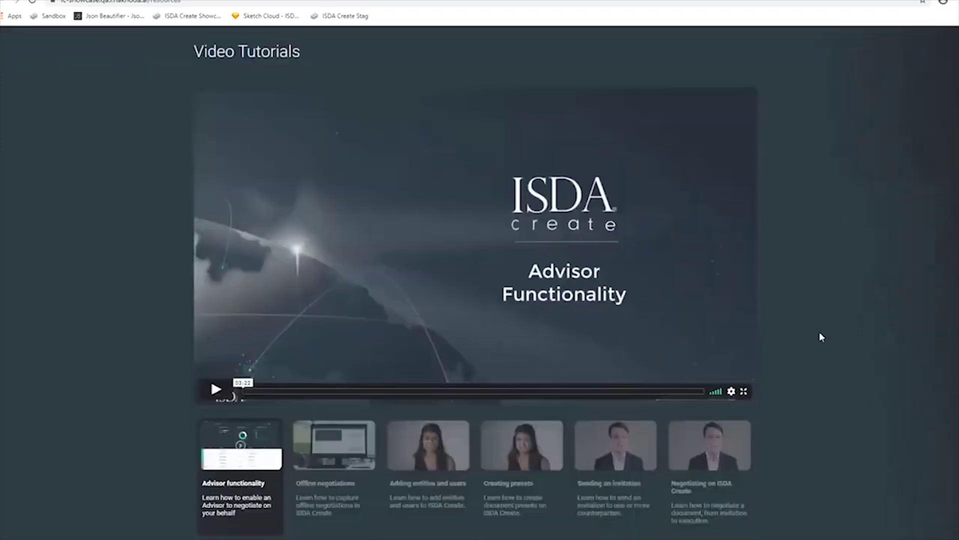
scroll(225, 69, "up", 3)
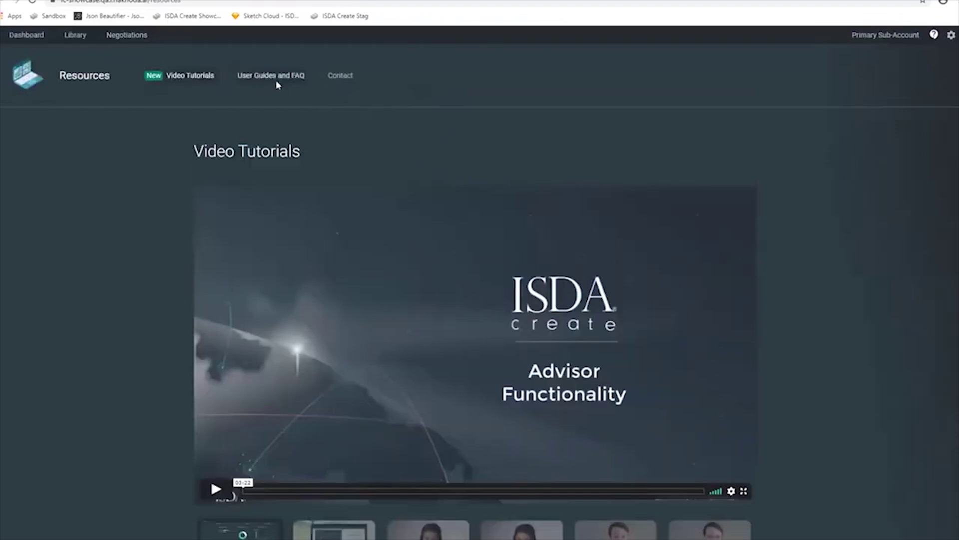
Browse the User Guides and FAQ page with its English and Japanese guide PDFs
left_click(275, 79)
scroll(624, 221, "down", 3)
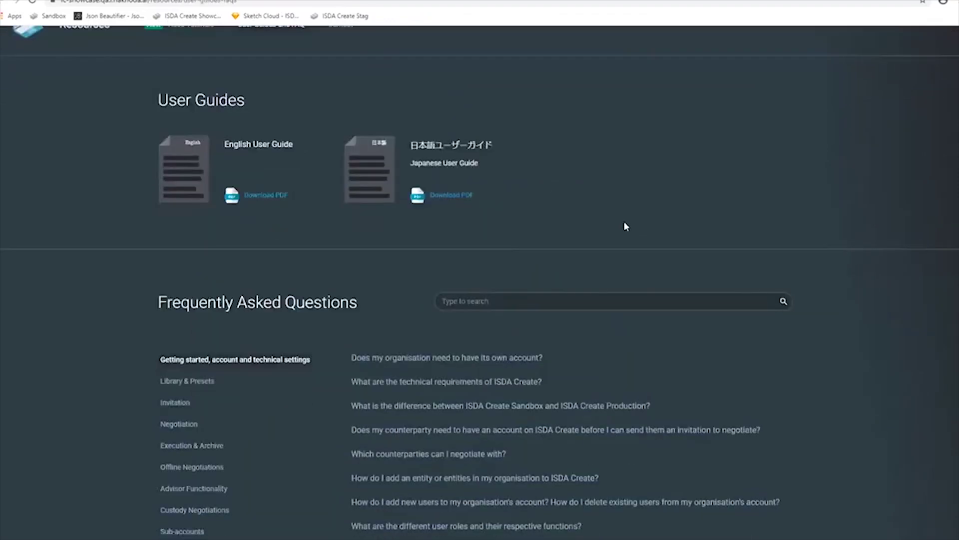
scroll(625, 221, "down", 4)
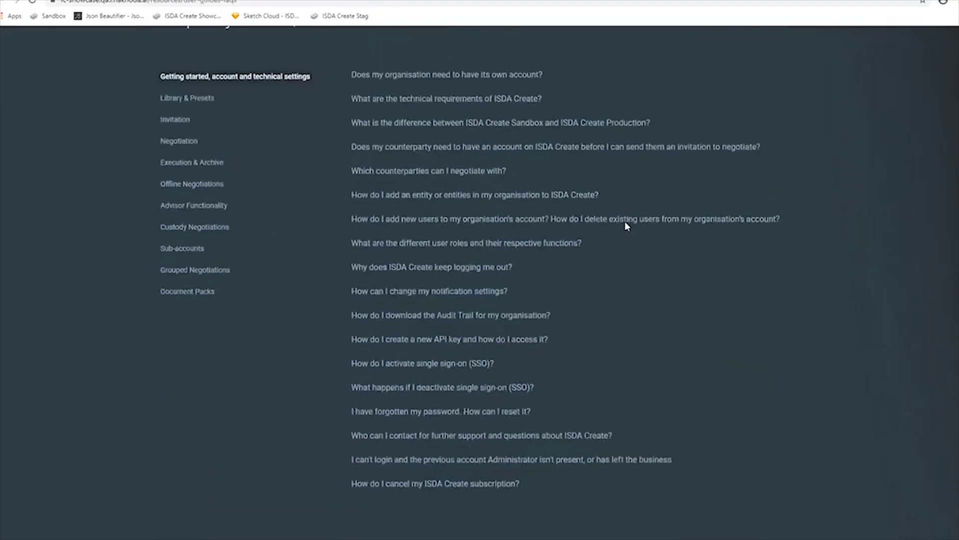
scroll(624, 225, "up", 2)
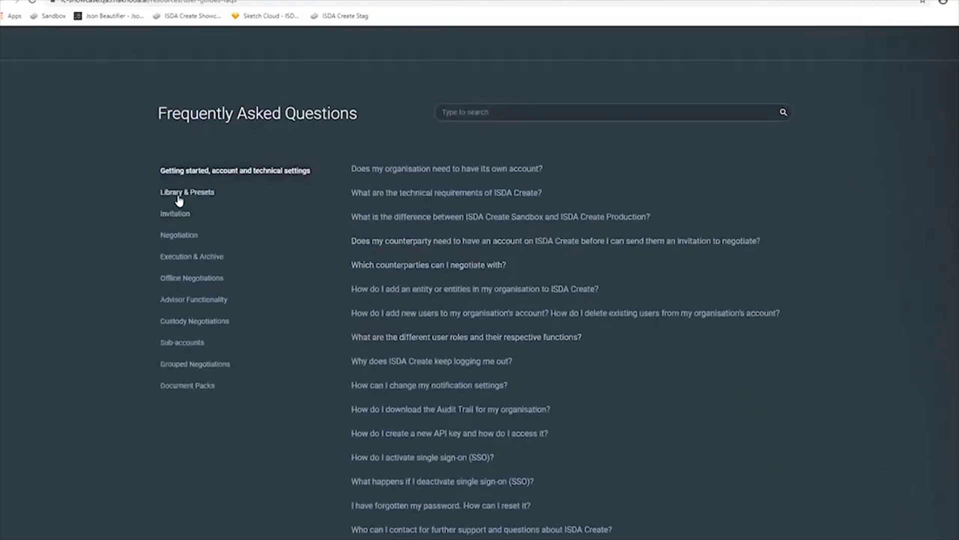
scroll(546, 224, "up", 2)
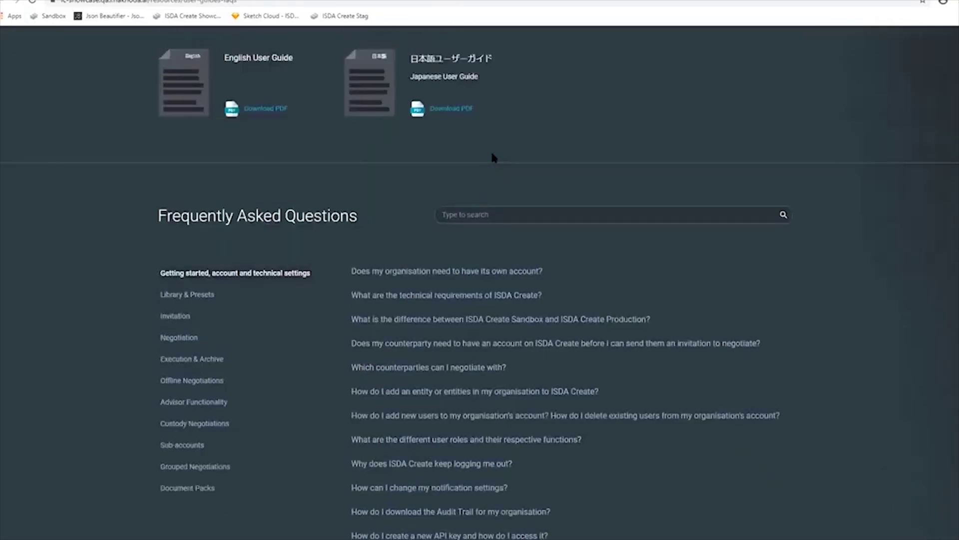
scroll(506, 157, "up", 3)
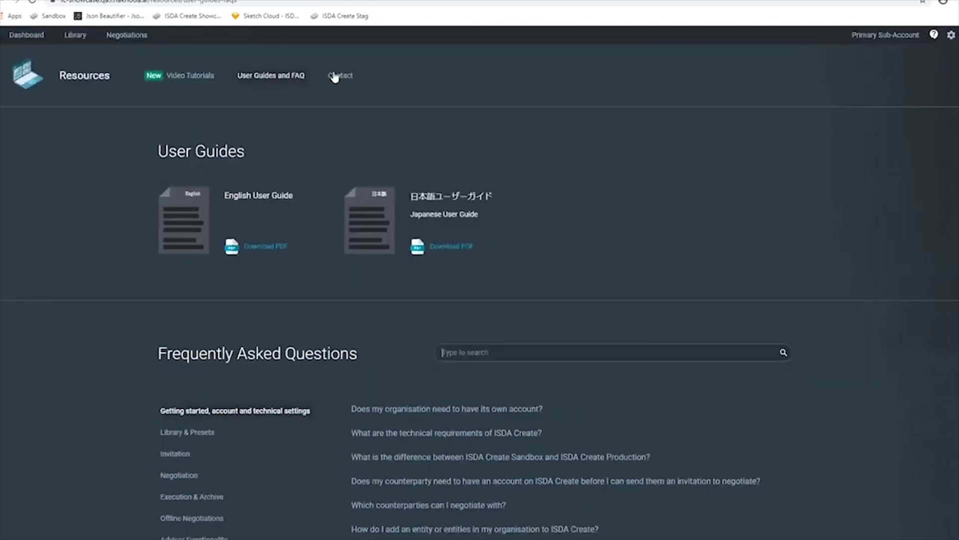
Check the support contact details on the Resources Contact page, then return to the dashboard
left_click(335, 76)
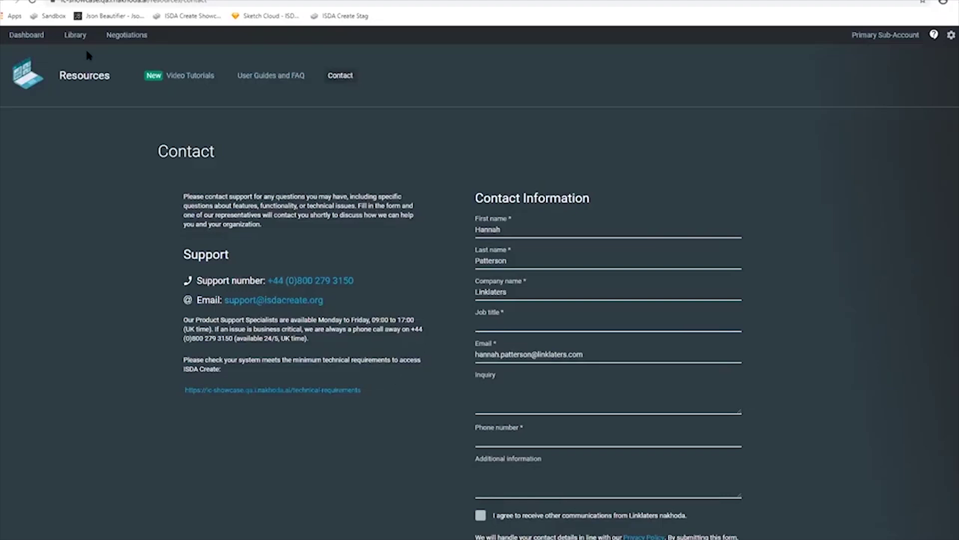
left_click(37, 41)
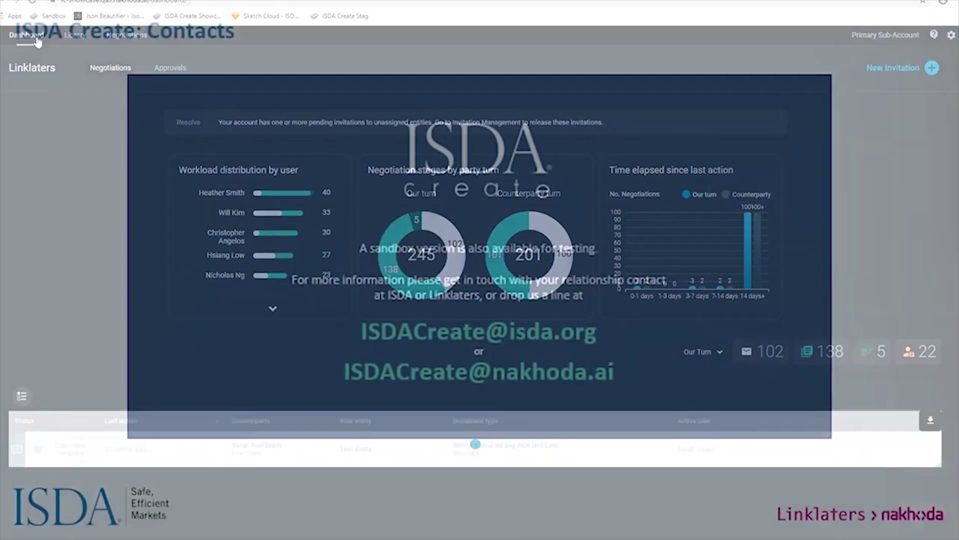